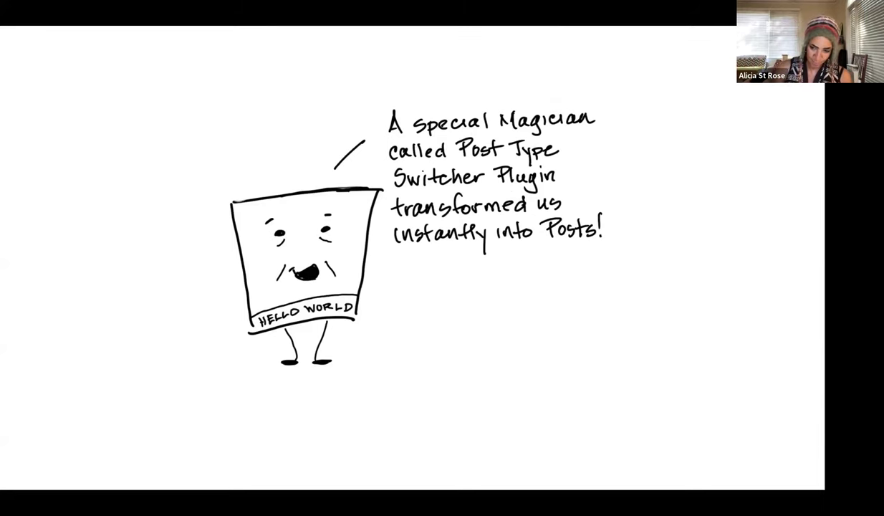
Advance the slideshow to Hello World summoning the magician from the Infinite Repository.
key(Right)
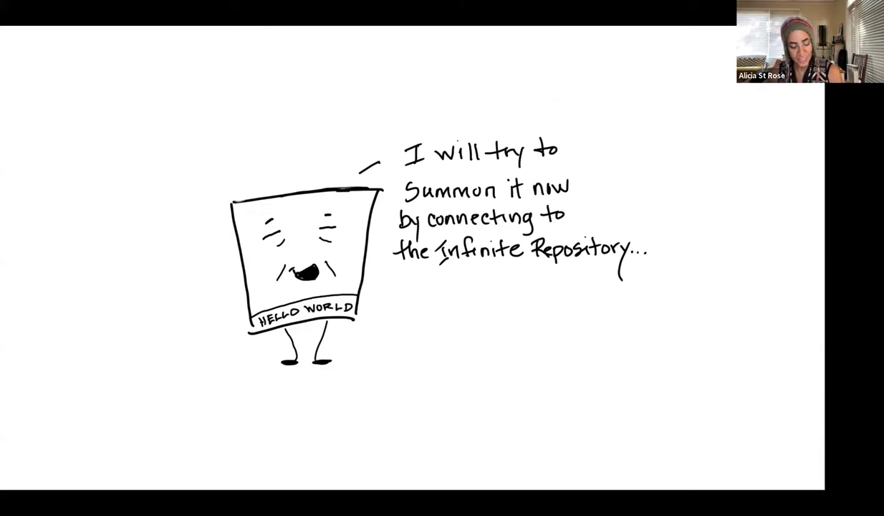
Move on to the 'I was afraid of this...' slide about pages leaving for Blog world.
key(Right)
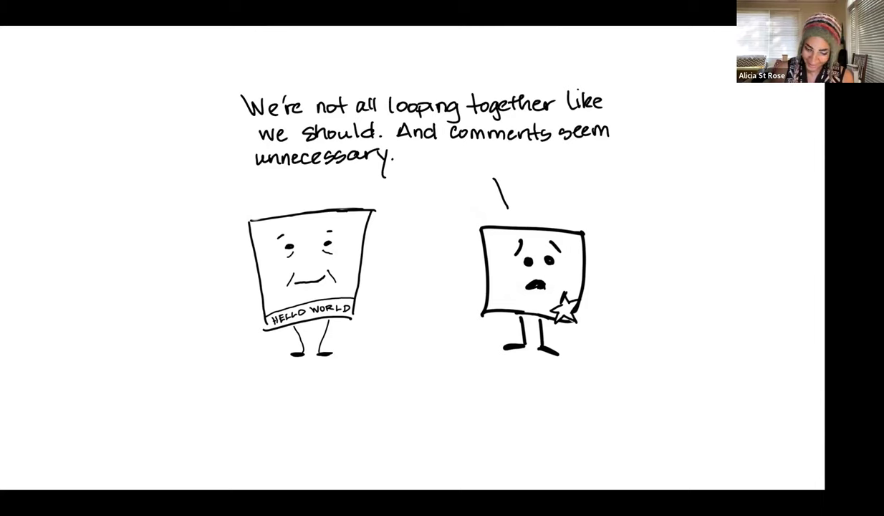
Show the 'We need another type of Magician' slide where PTS explains its limits.
key(Right)
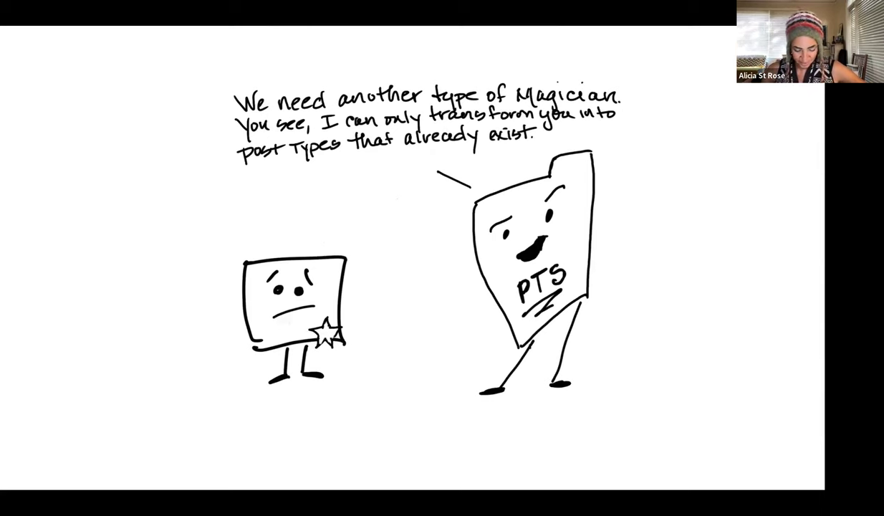
Step through the CPTUI and content-too-important slides to 'Can you help?' answered 'Of course!'.
key(Right)
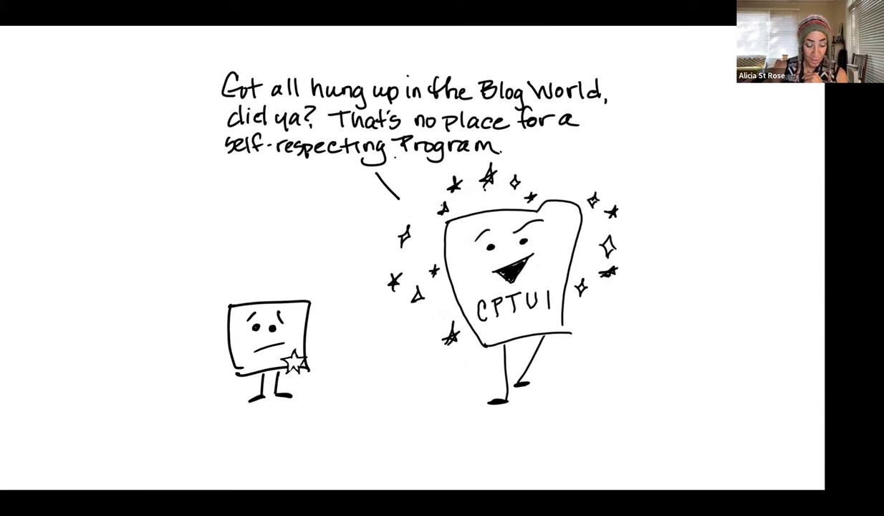
key(Right)
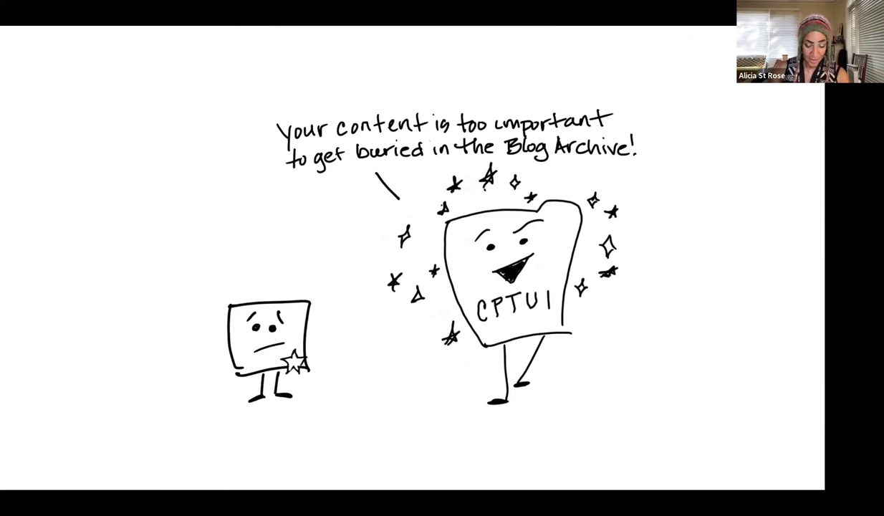
key(Right)
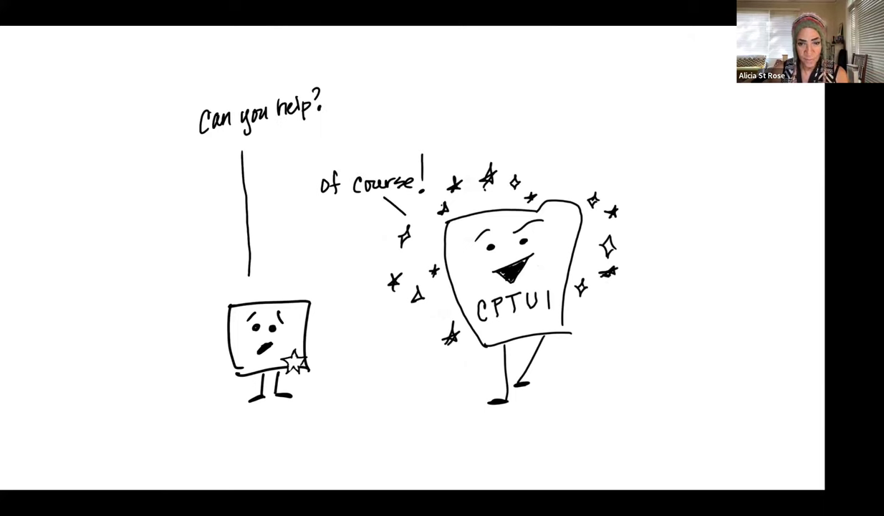
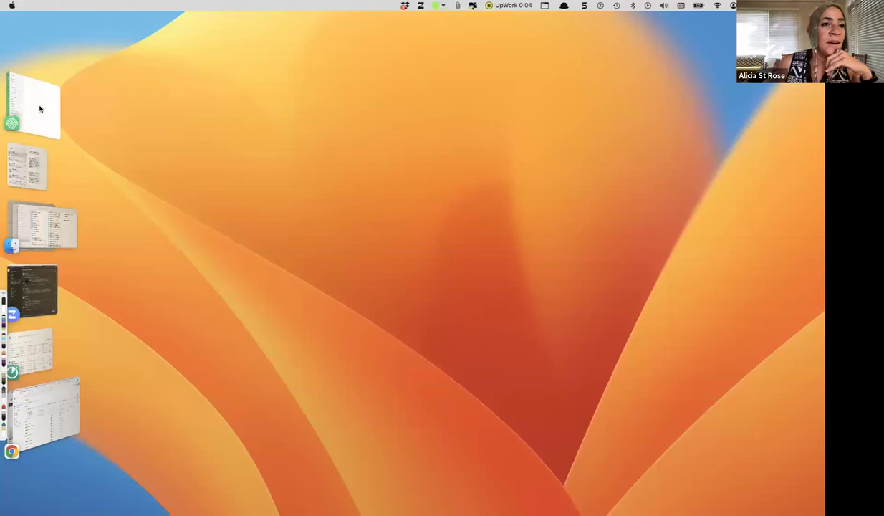
Bring Local forward and show the WordCamp Example Site overview with its PHP and MySQL details.
click(40, 108)
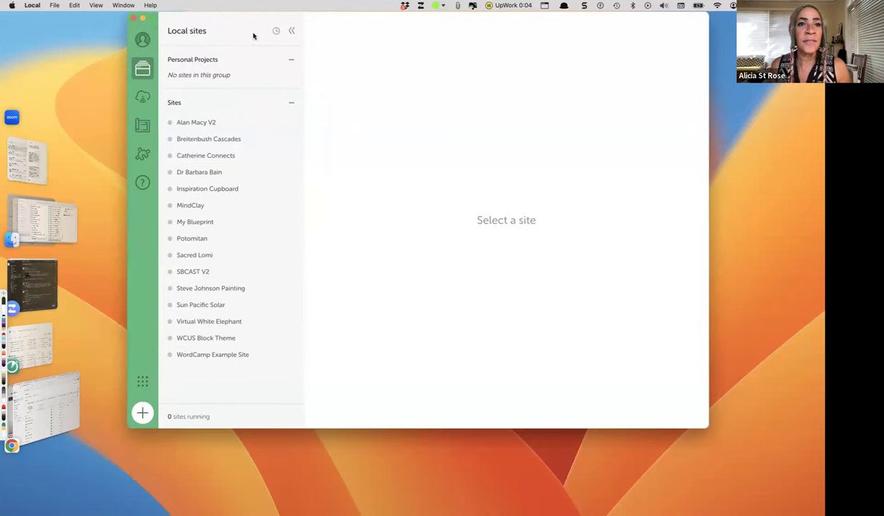
drag(253, 36, 219, 10)
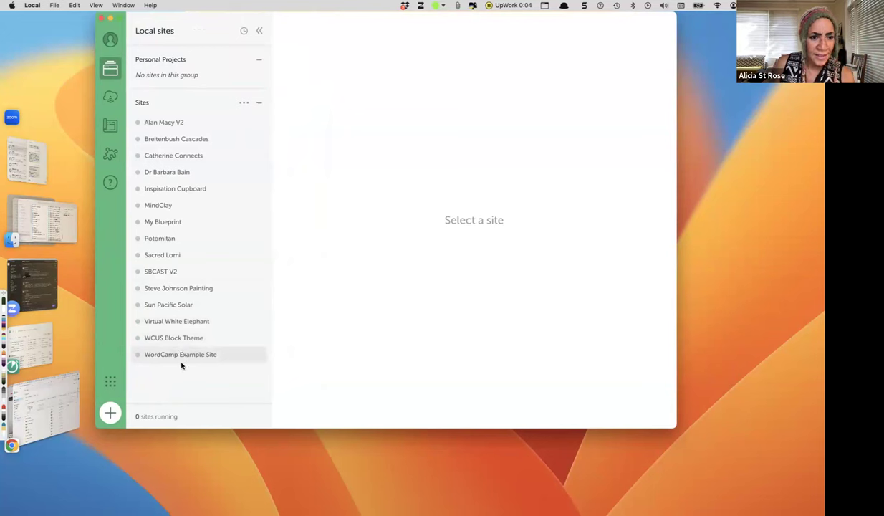
click(180, 354)
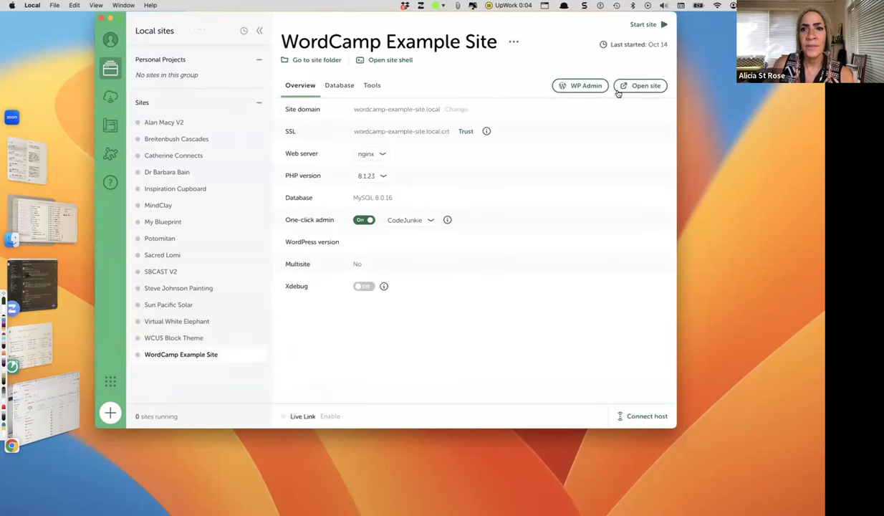
Open the site's WP Admin and search Add Plugins for 'custom post type ui'.
click(578, 87)
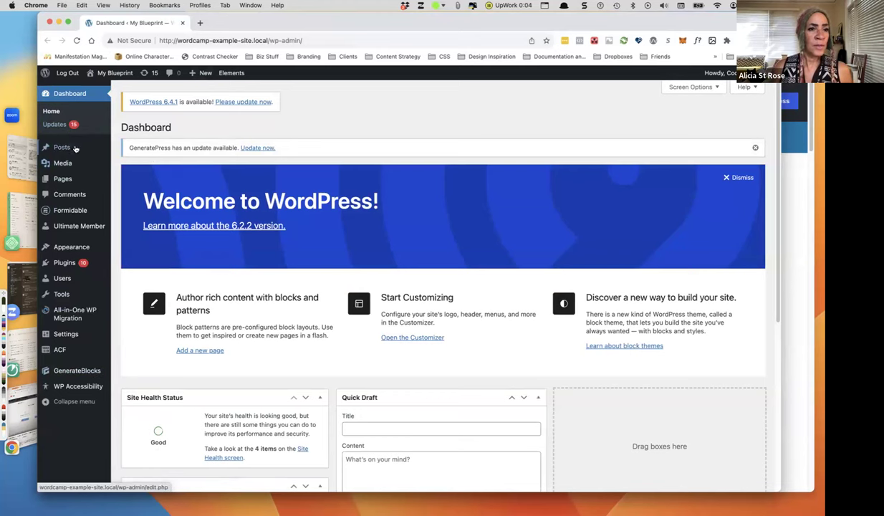
click(65, 263)
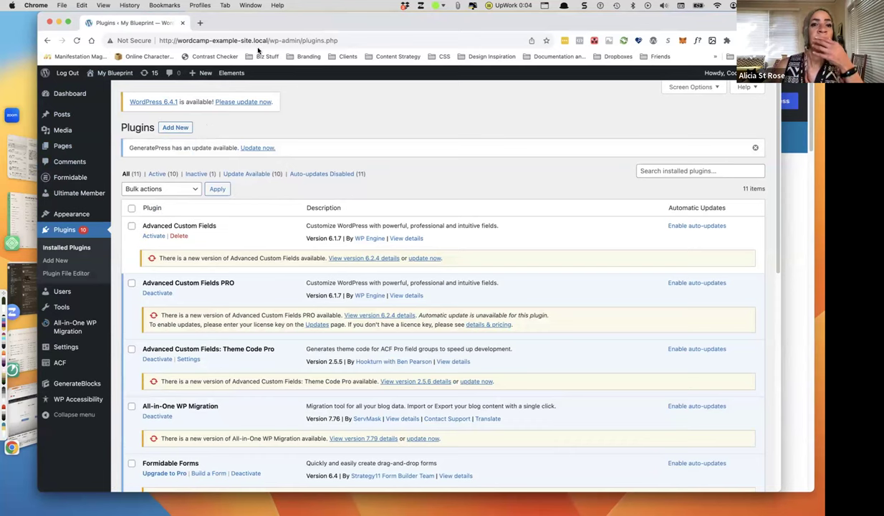
click(179, 132)
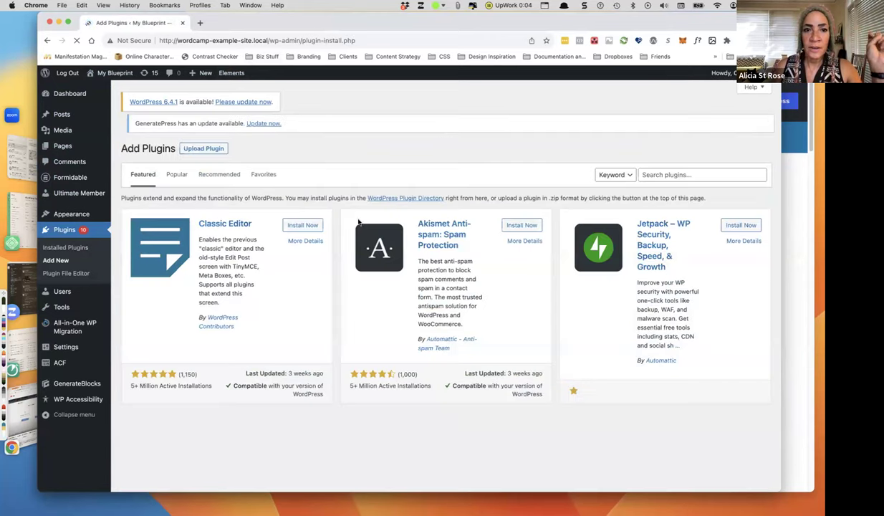
click(644, 176)
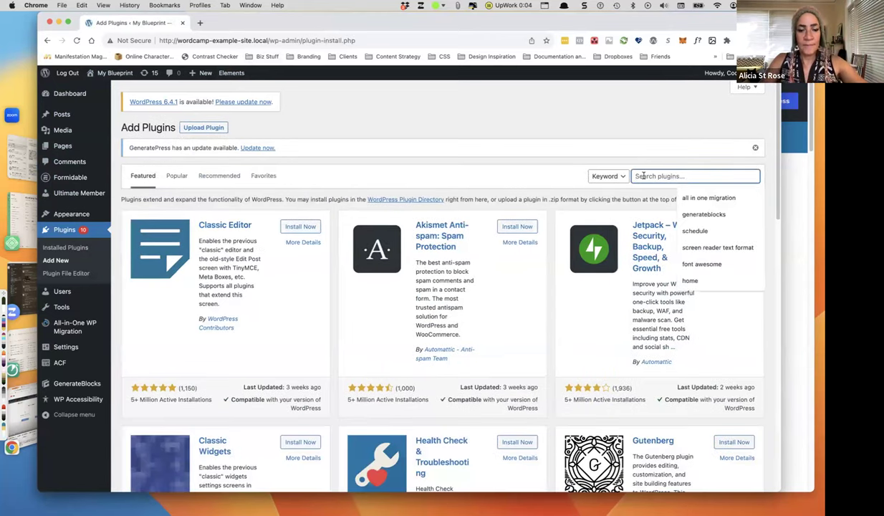
text(custom pos)
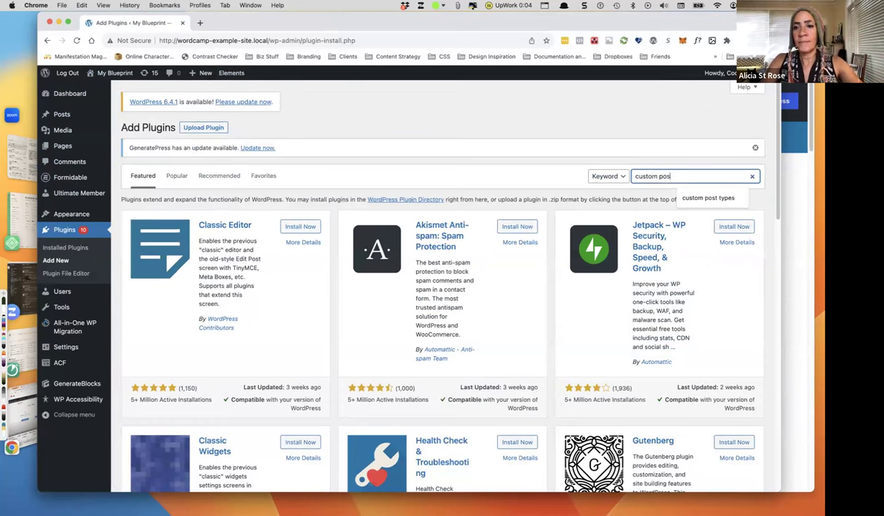
text(t type ui)
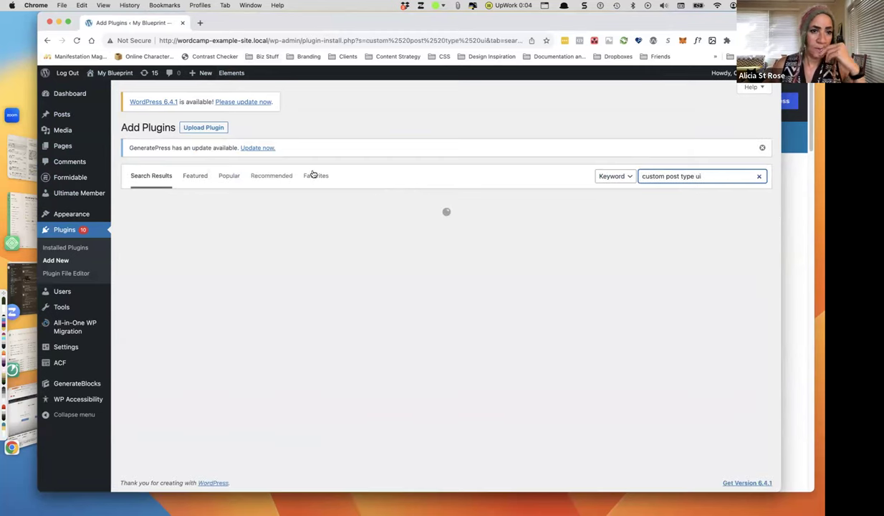
scroll(361, 192, down, 1)
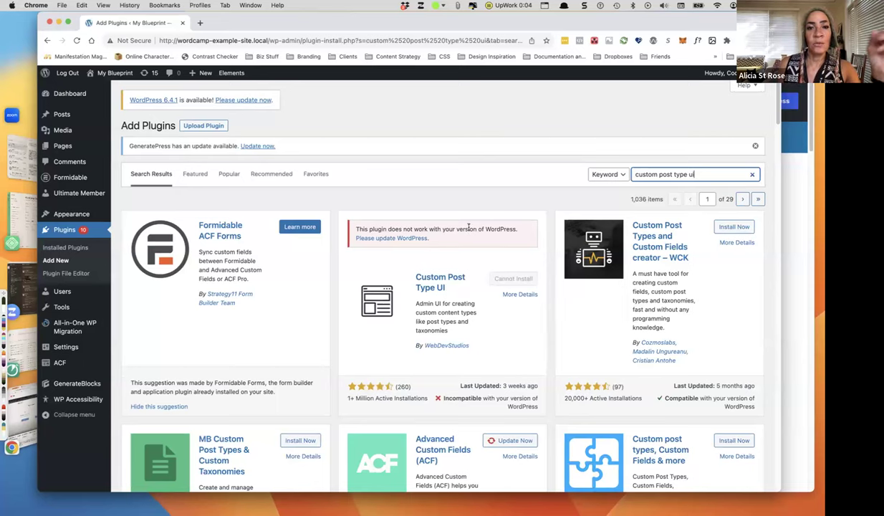
Start the WordPress core update to version 6.4.1 from the Updates page.
click(233, 101)
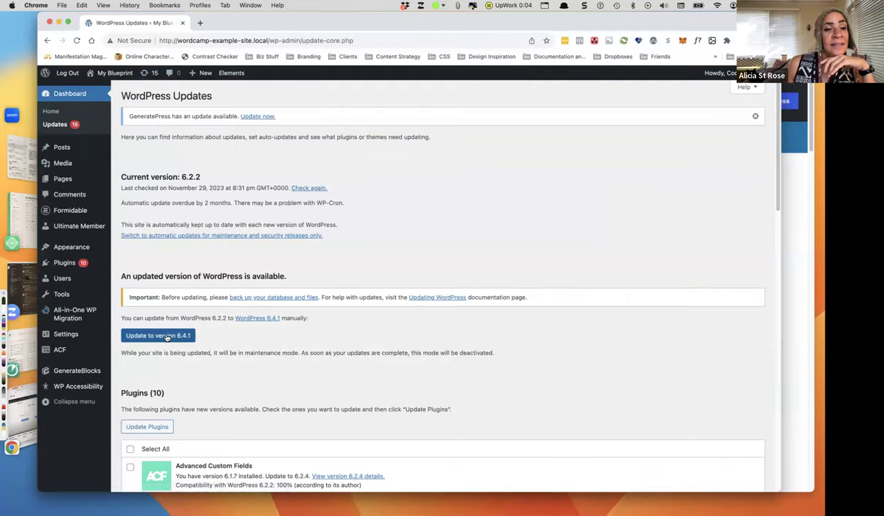
click(166, 337)
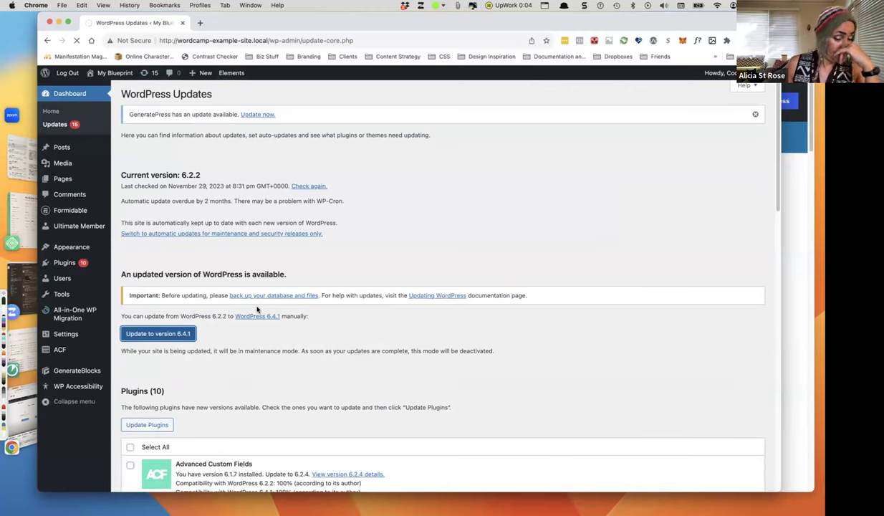
scroll(257, 309, down, 3)
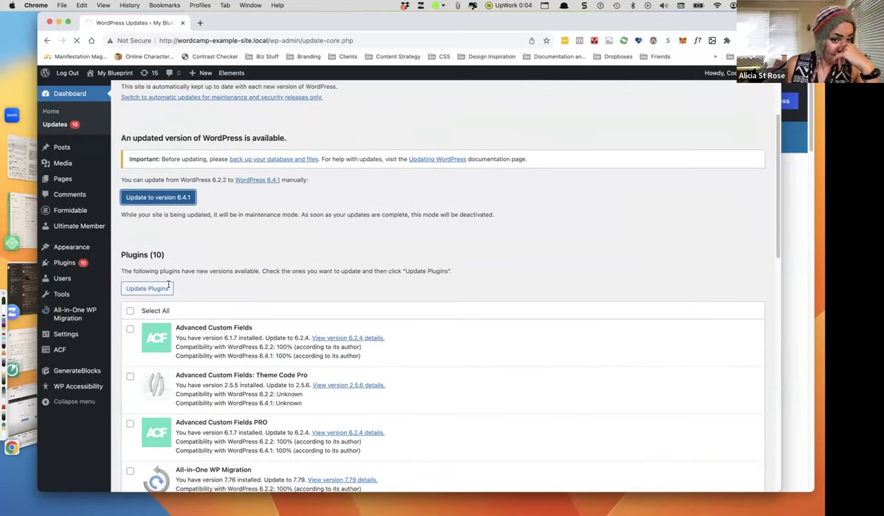
scroll(210, 267, down, 1)
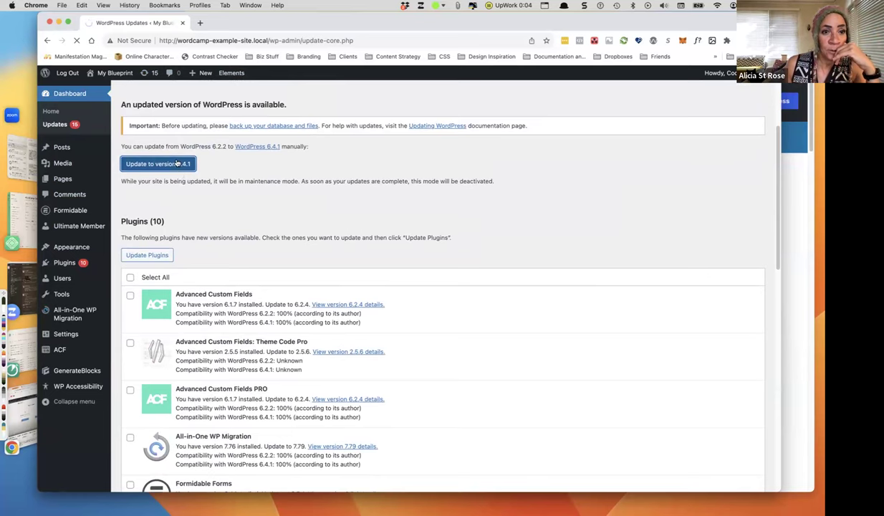
click(177, 163)
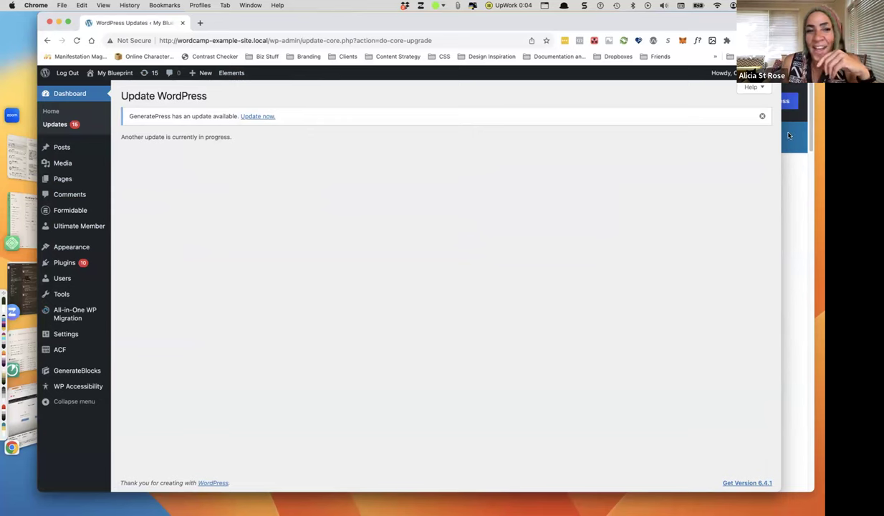
drag(369, 22, 354, 22)
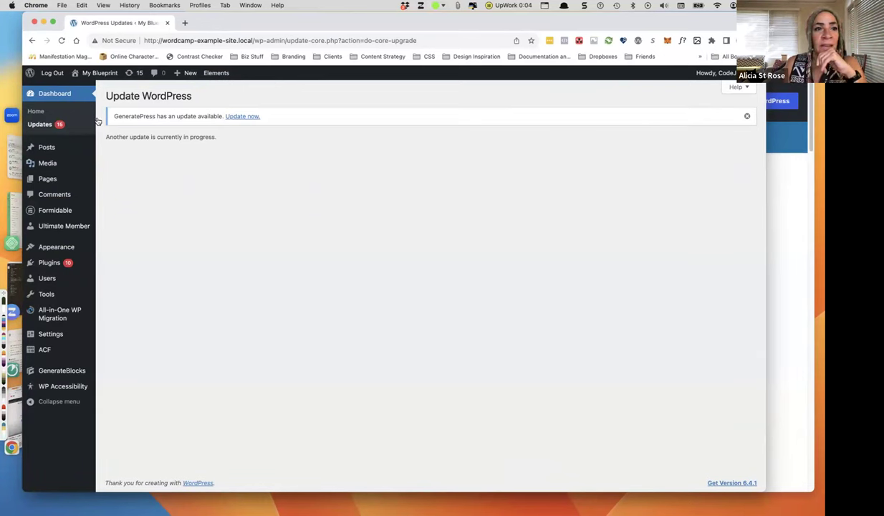
drag(194, 24, 273, 5)
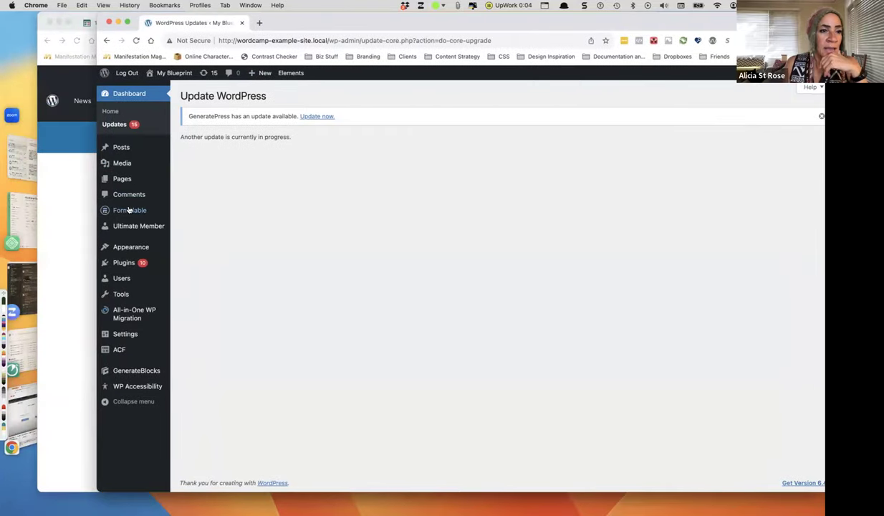
click(21, 215)
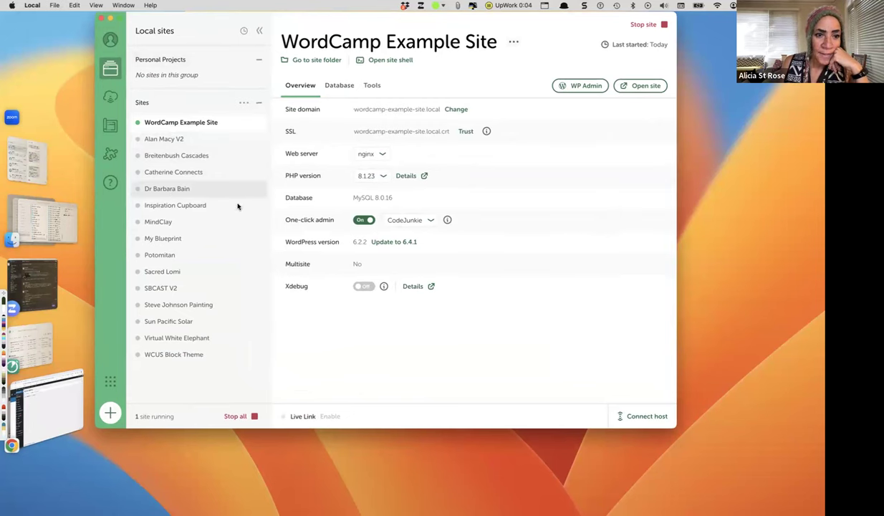
click(168, 238)
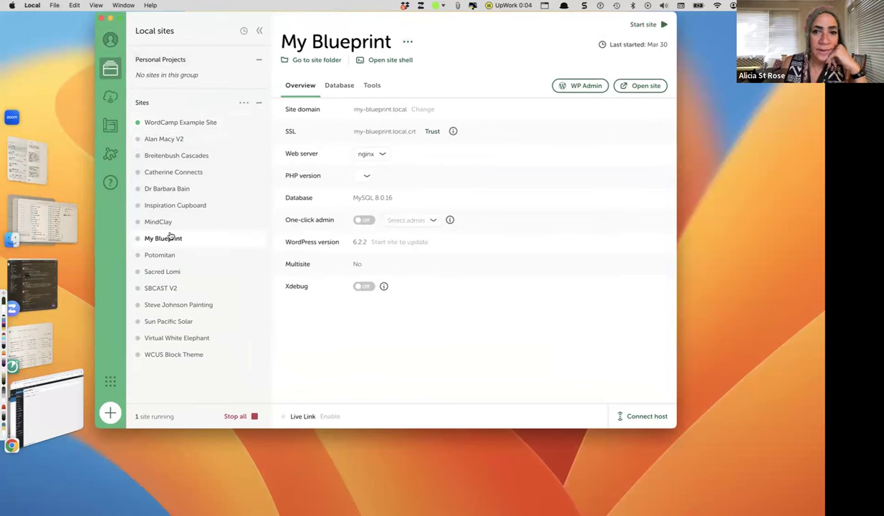
click(584, 86)
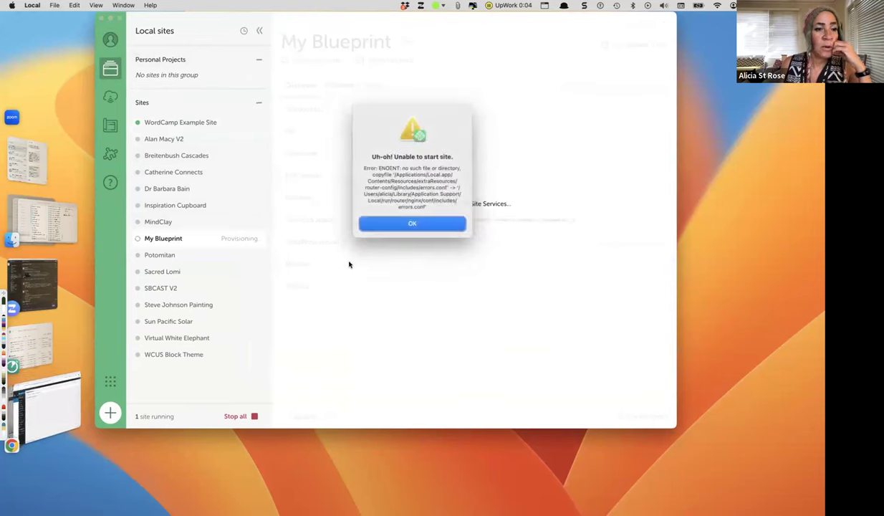
key(ctrl+Up)
click(340, 214)
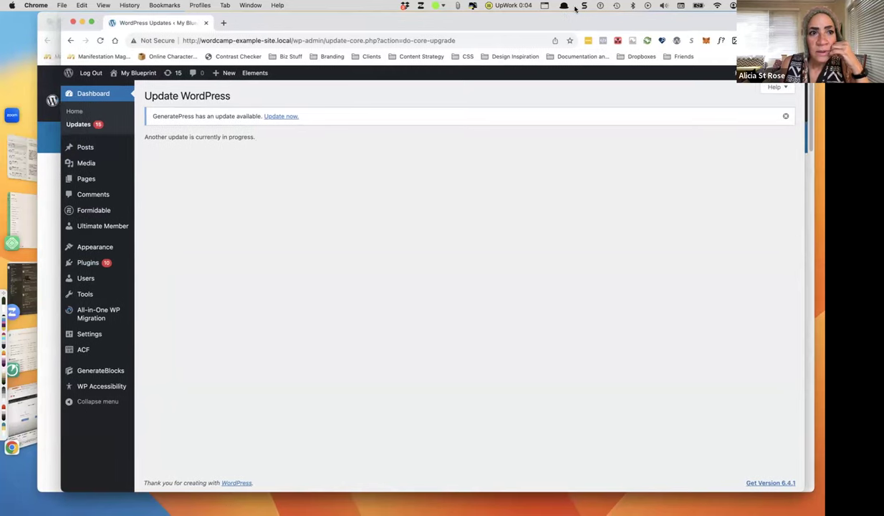
Return to the WordPress updates window and show the installed plugins list.
key(super+grave)
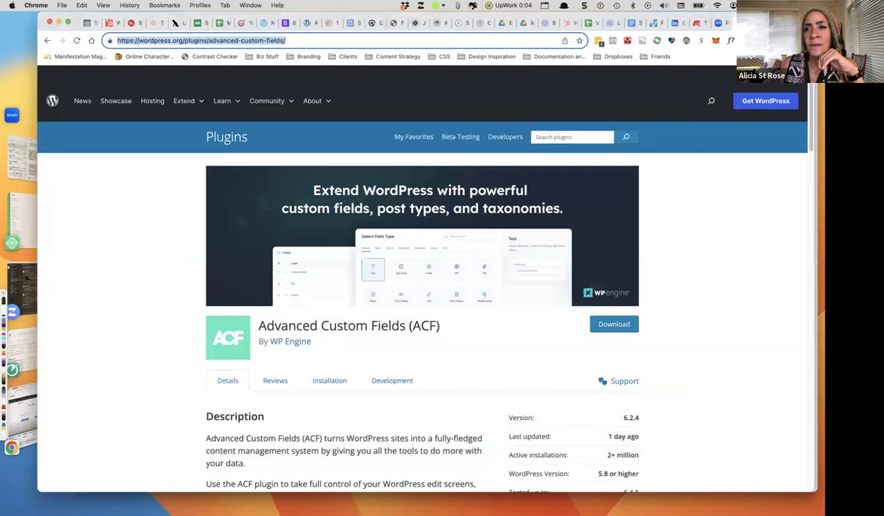
key(super+grave)
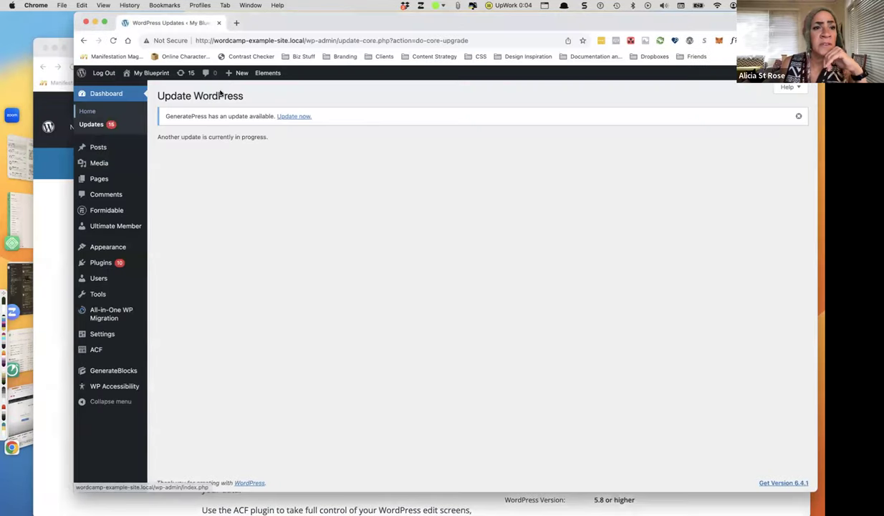
drag(283, 16, 256, 15)
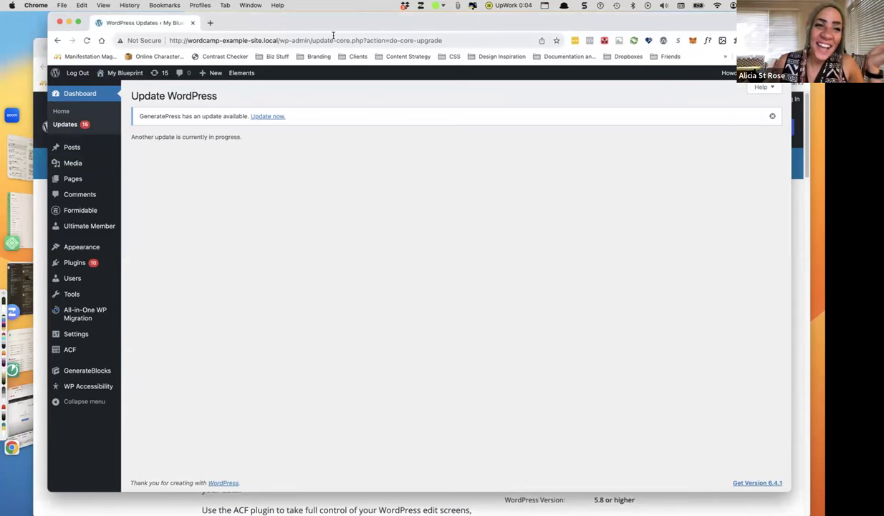
drag(307, 42, 322, 8)
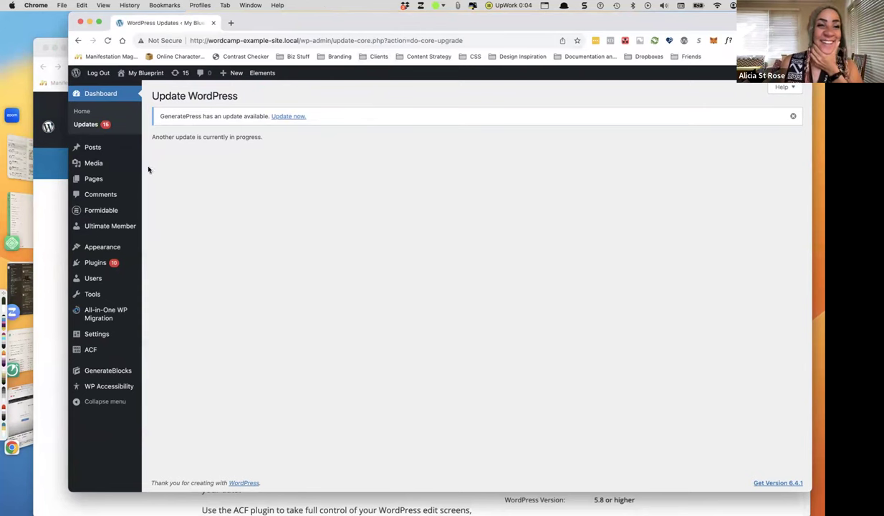
click(103, 265)
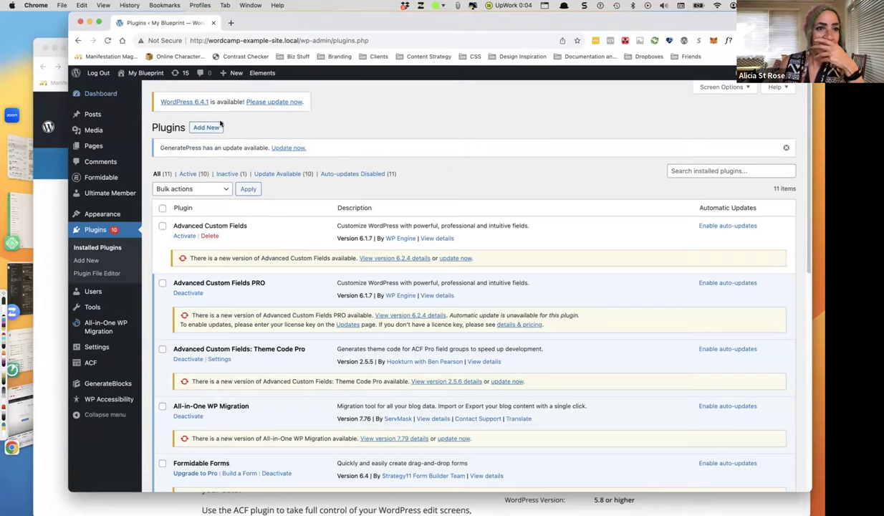
Switch to Local and dismiss the 'Unable to start site' error.
drag(247, 23, 248, 28)
mouse_move(322, 27)
mouse_down()
mouse_move(330, 114)
mouse_move(314, 33)
mouse_up()
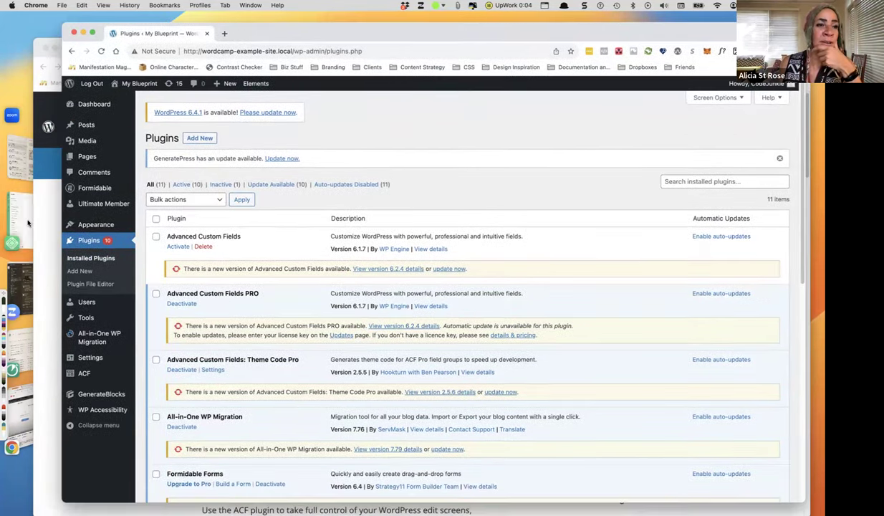
click(12, 242)
click(413, 225)
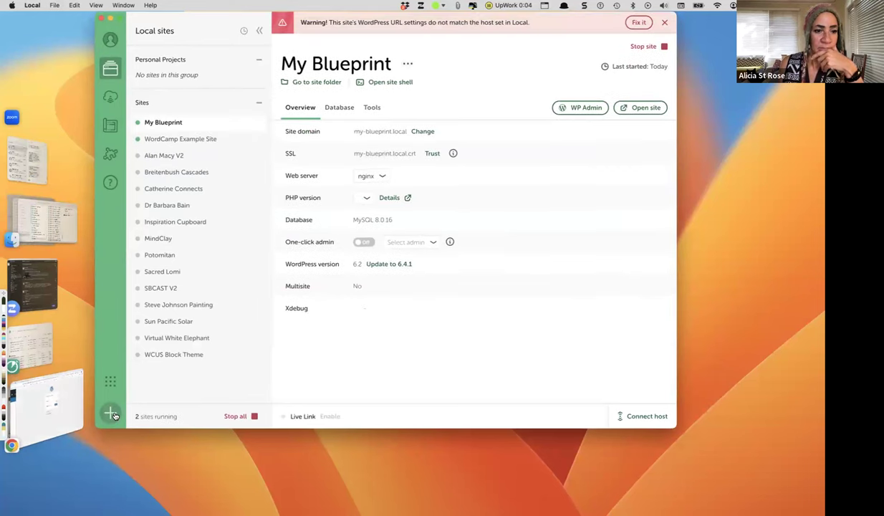
Create a new Local site named 'Learn WordPress' using the Preferred environment.
key(super+n)
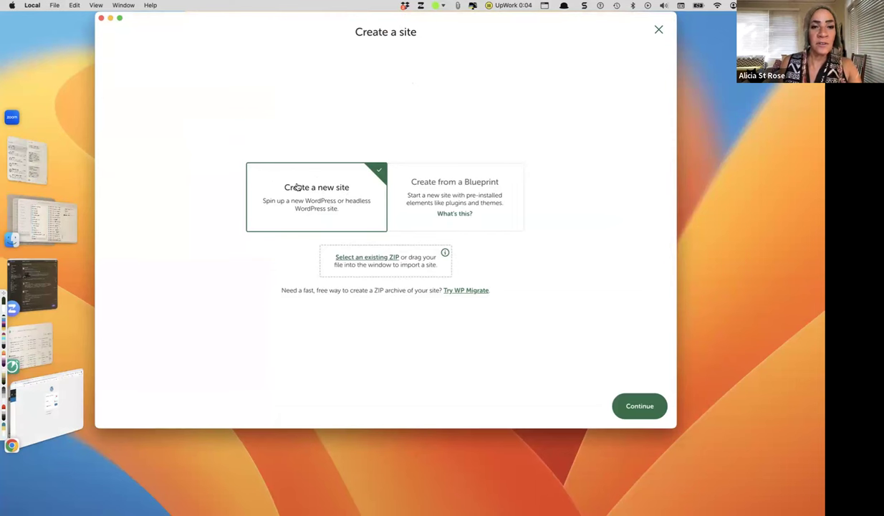
click(635, 405)
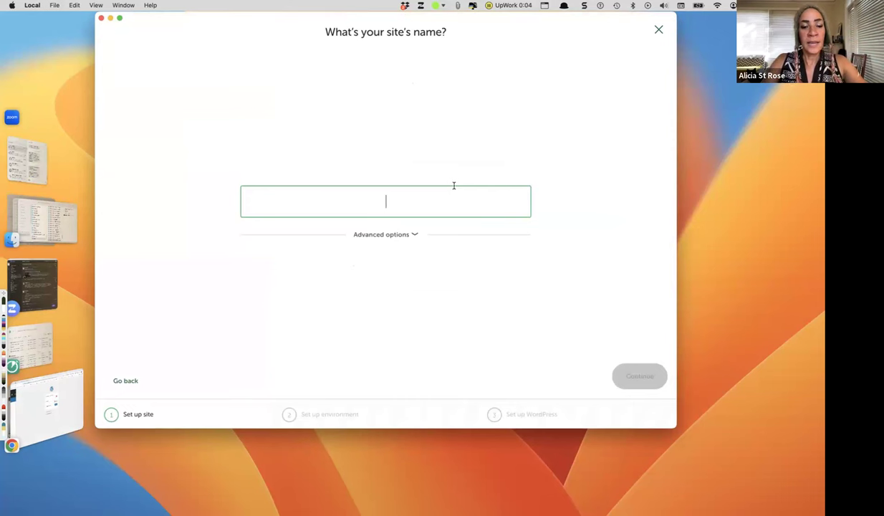
text(Learn )
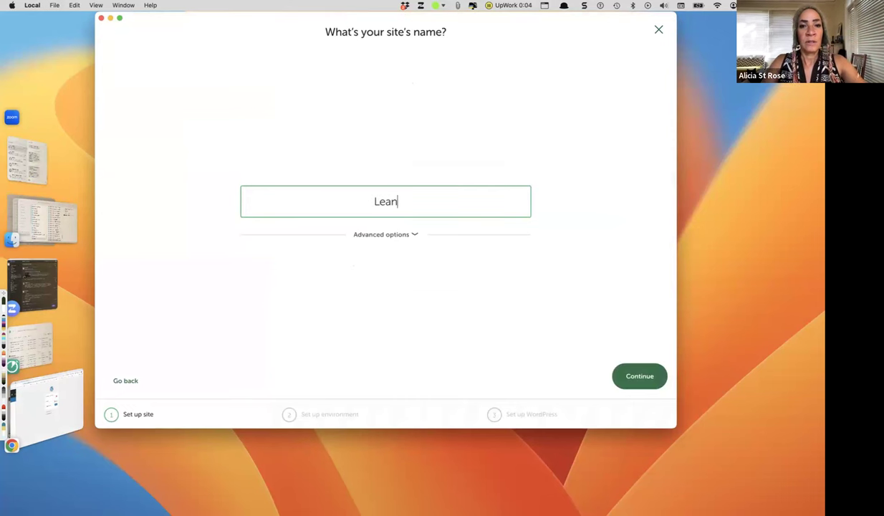
text(Wod)
key(BackSpace)
text(rdP)
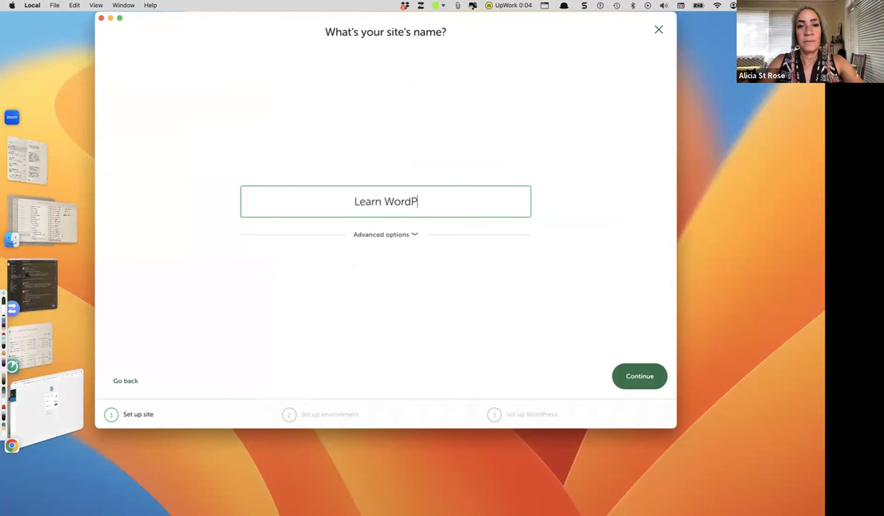
text(ress)
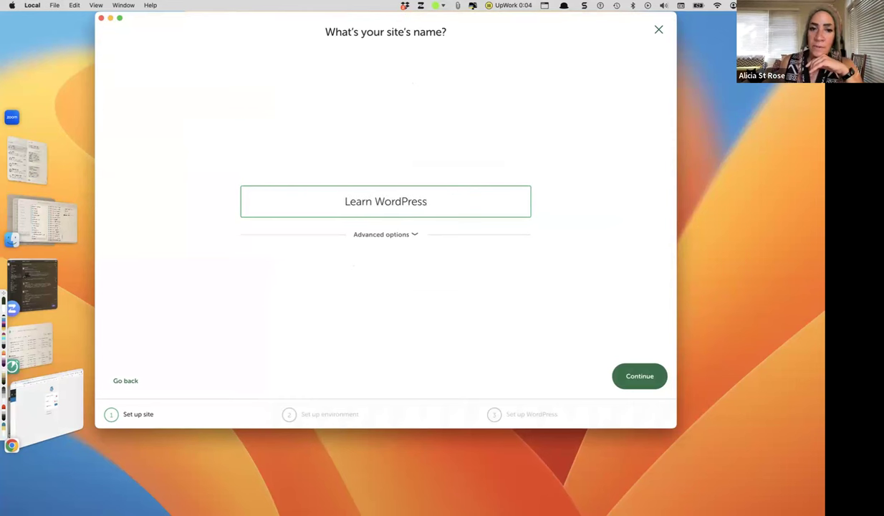
click(661, 377)
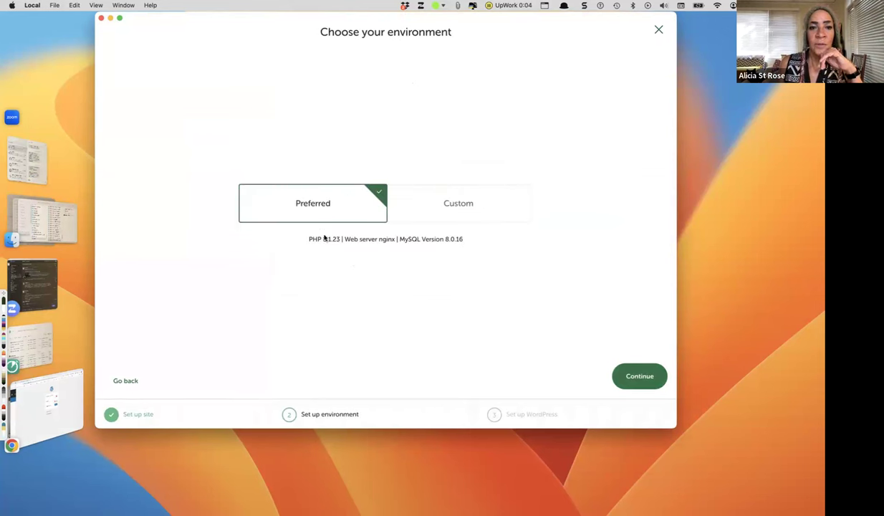
click(639, 377)
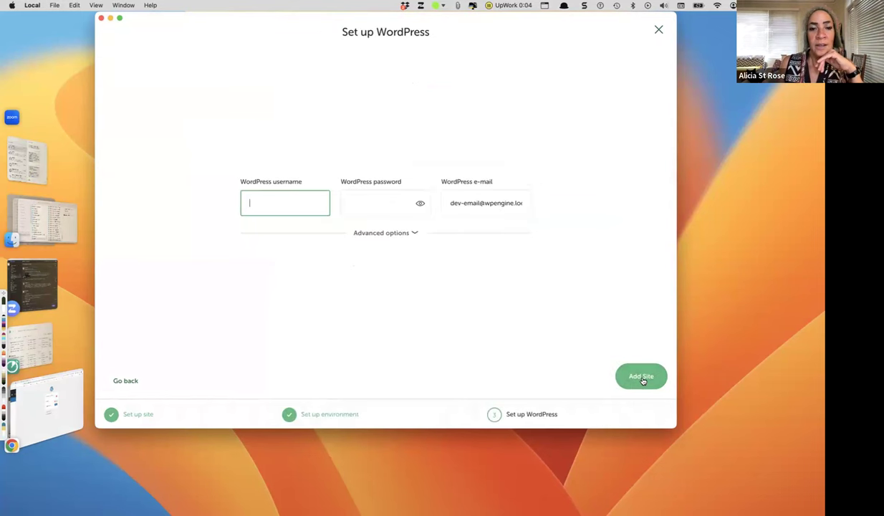
Enter the WordPress admin username and password, then add the Learn WordPress site.
click(407, 203)
click(296, 198)
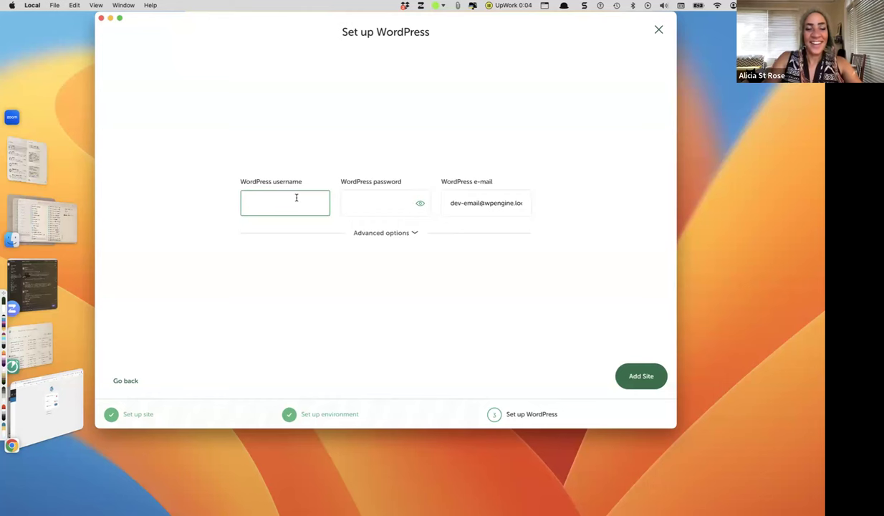
text(Admin)
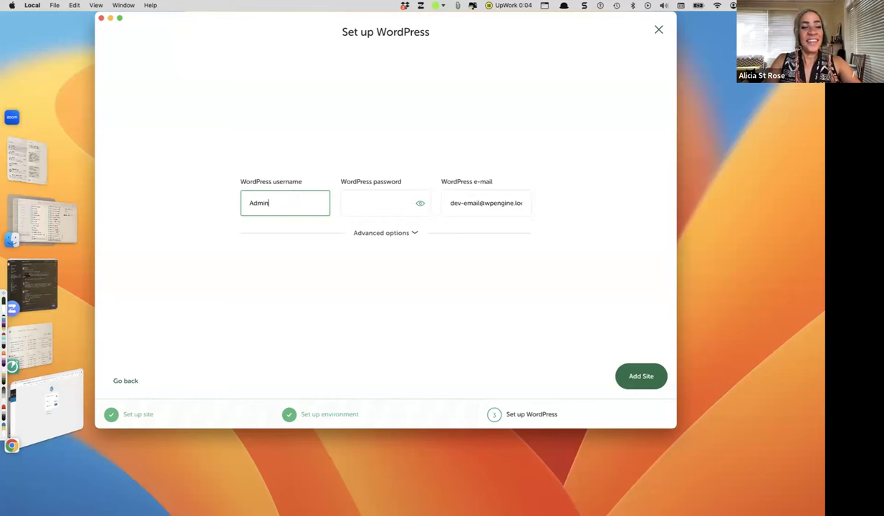
click(380, 202)
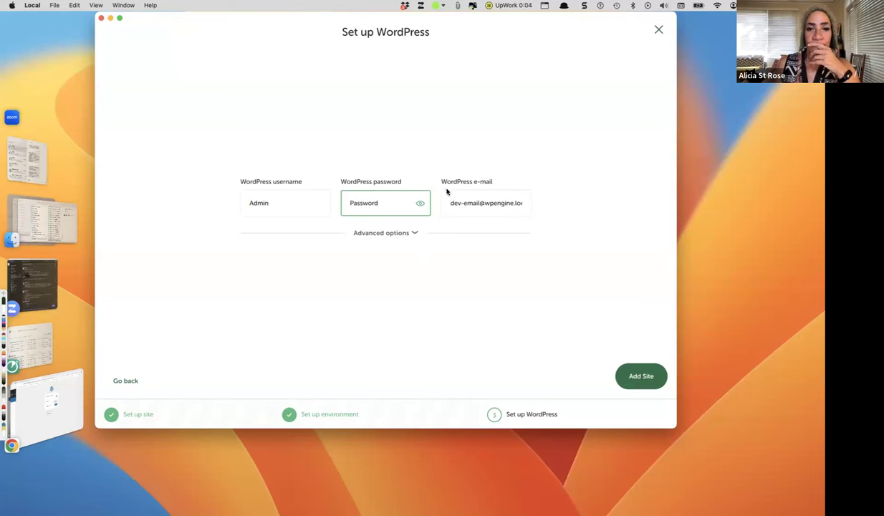
click(637, 384)
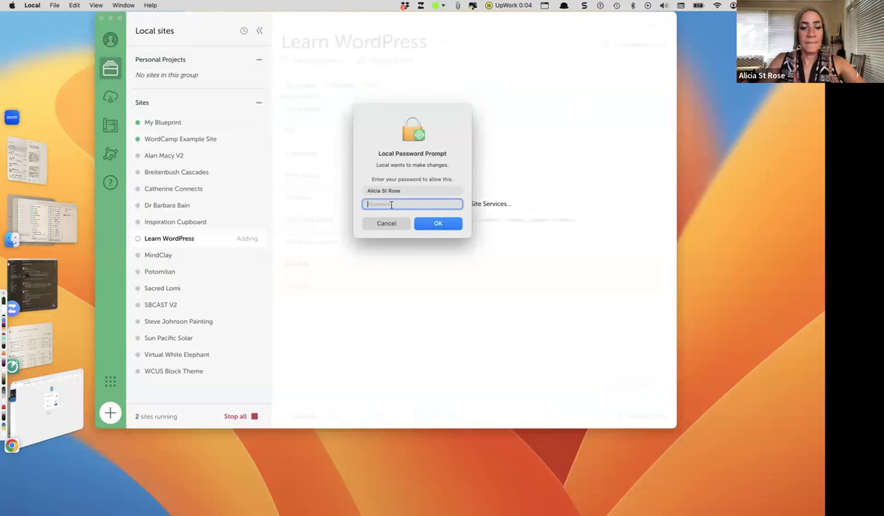
Authorize Local with the macOS system password so Learn WordPress finishes installing.
text(••)
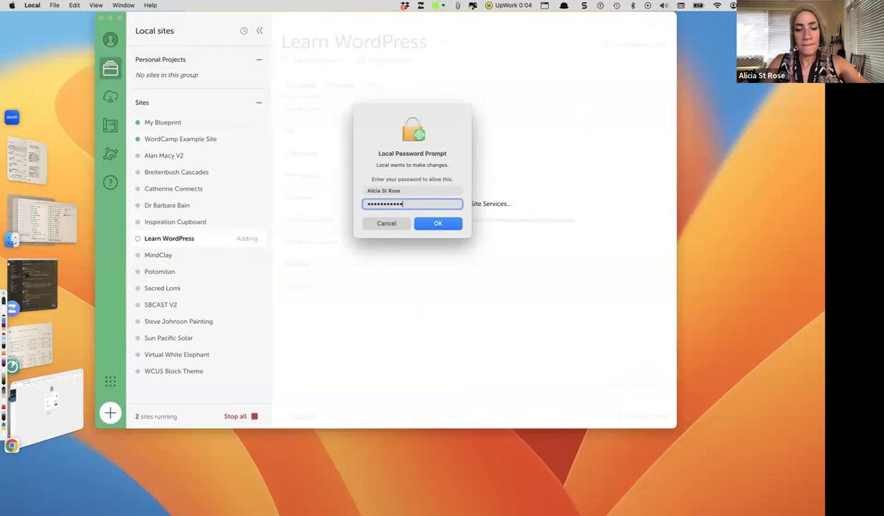
text(•••••••••••)
key(Return)
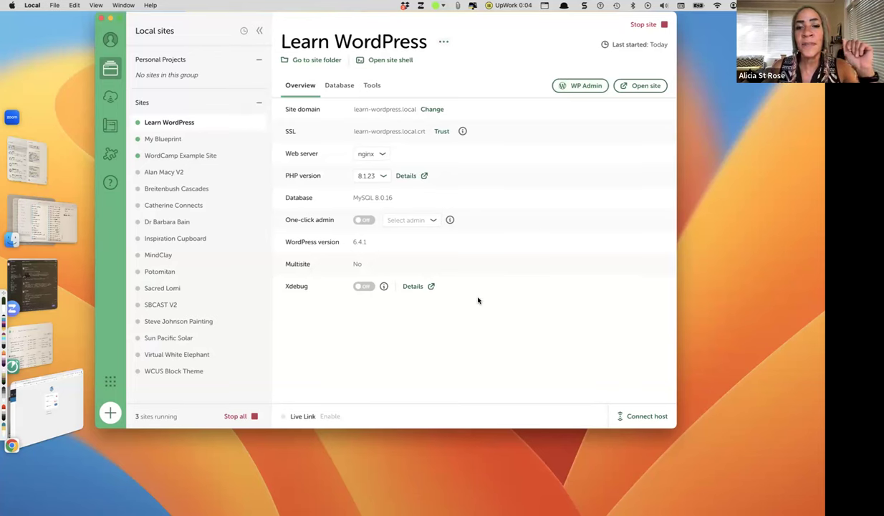
Open the Learn WordPress login page and enter the admin username and password.
click(585, 87)
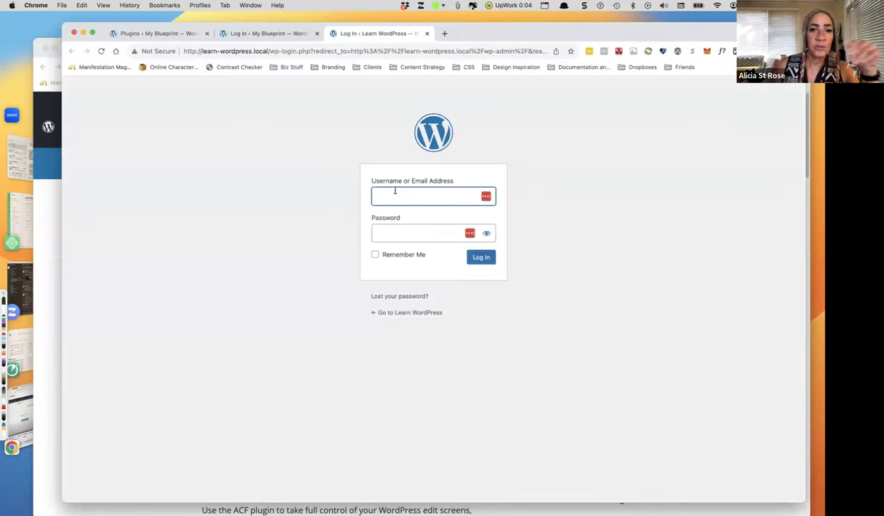
text(Admin)
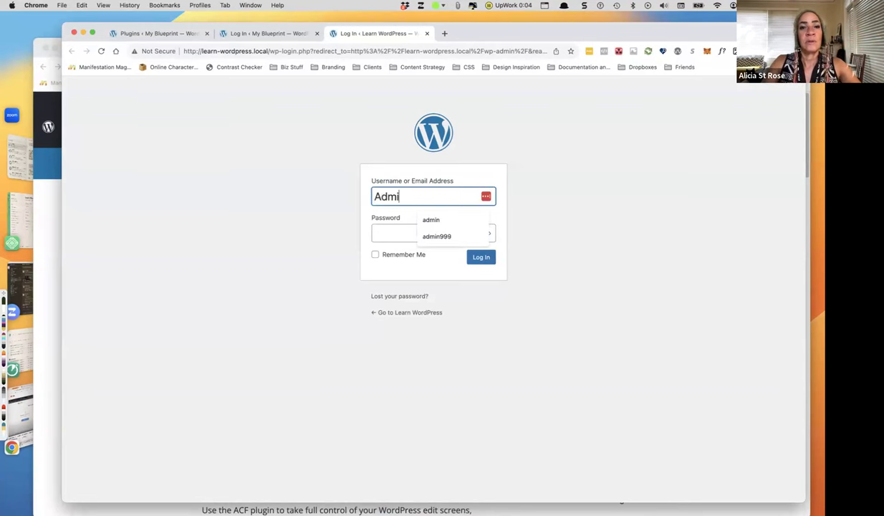
click(419, 233)
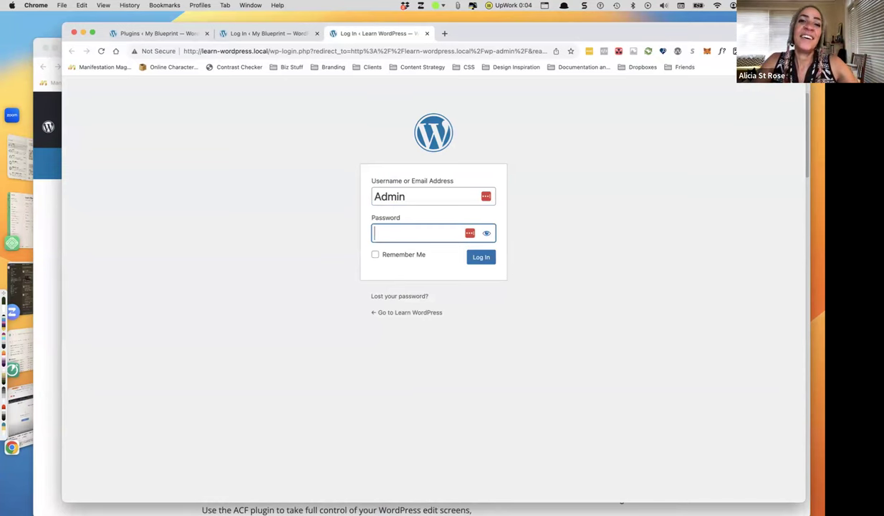
text(•)
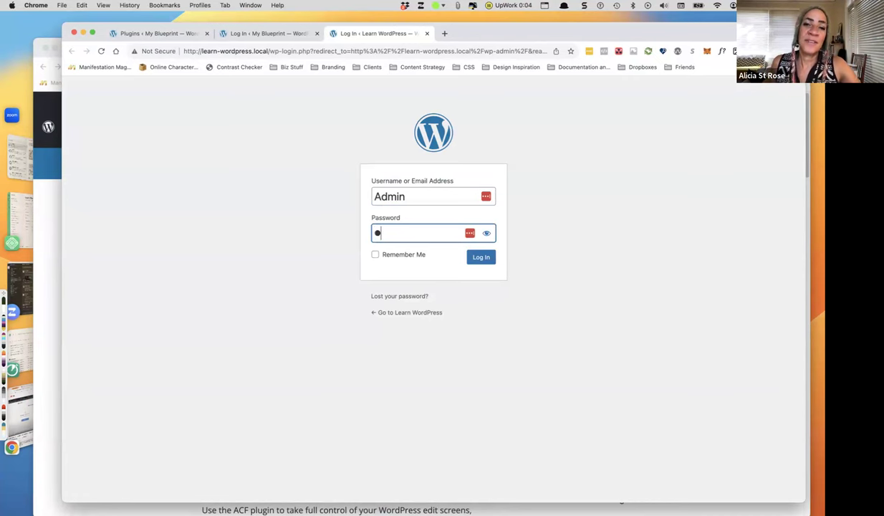
click(487, 233)
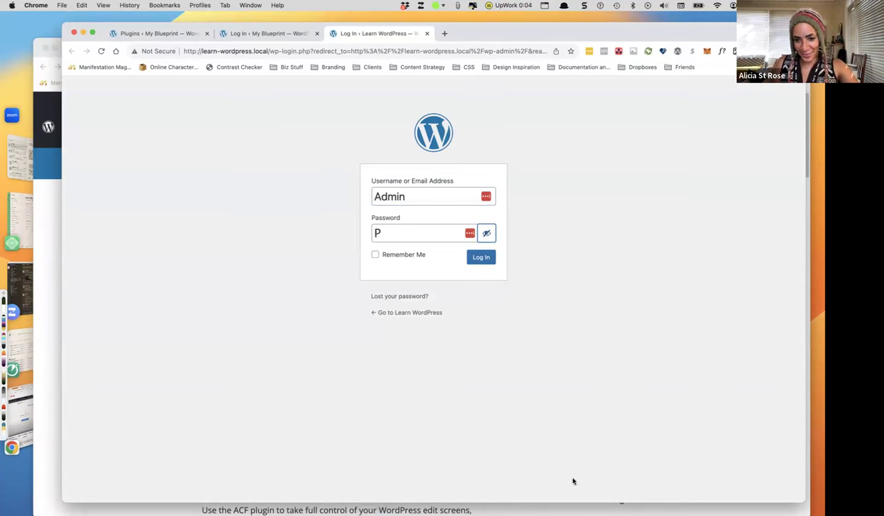
Replace the password, submit the login, and retype the password after the error.
double_click(374, 233)
text(pas)
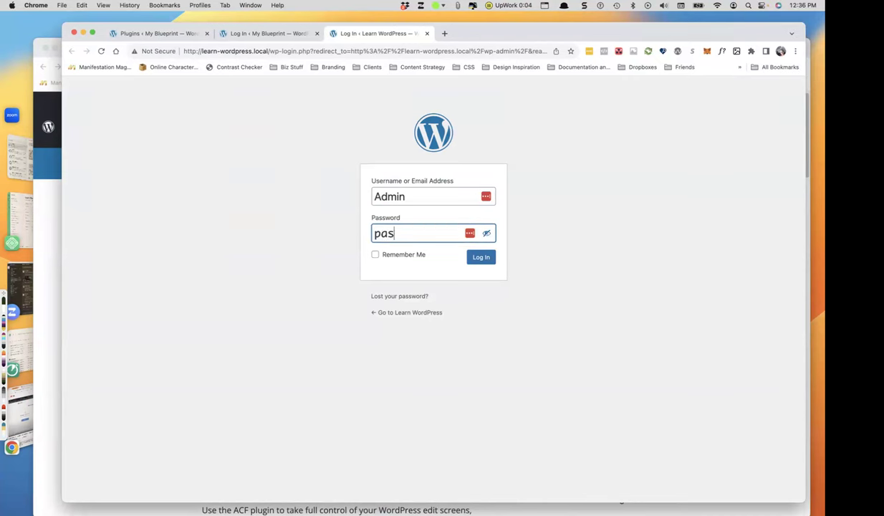
text(sword)
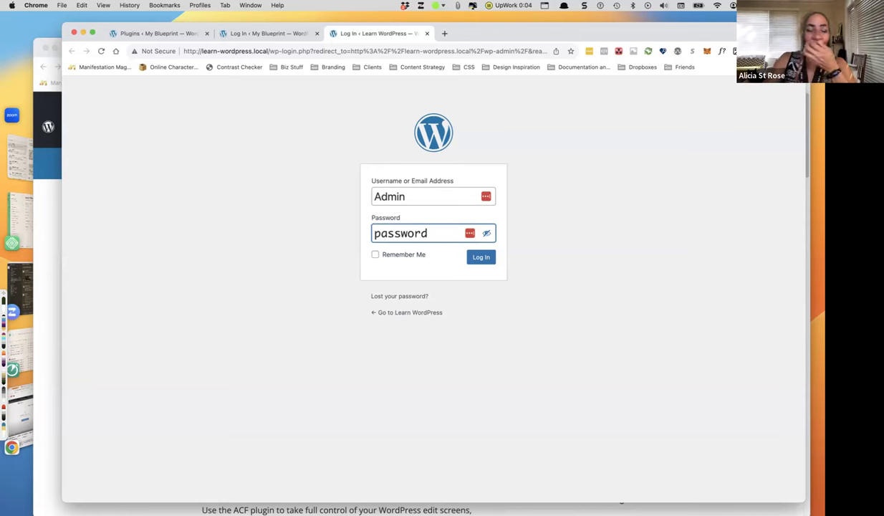
key(Return)
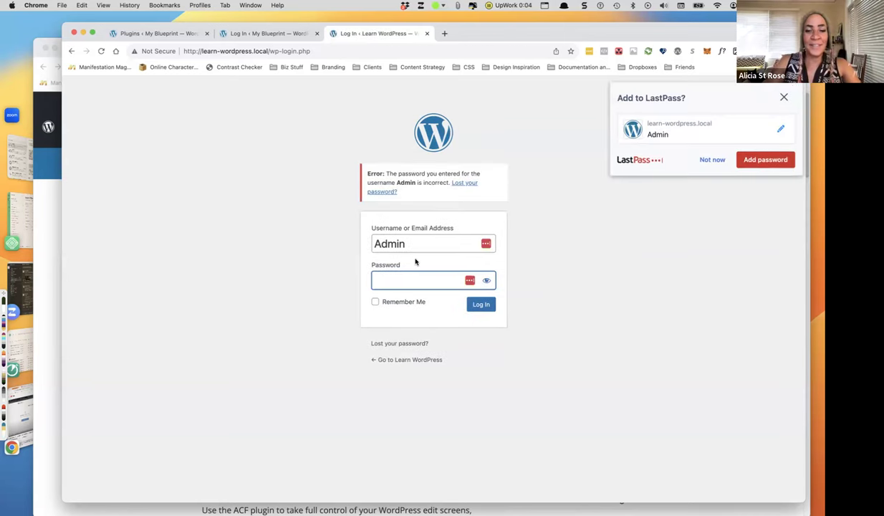
text(p)
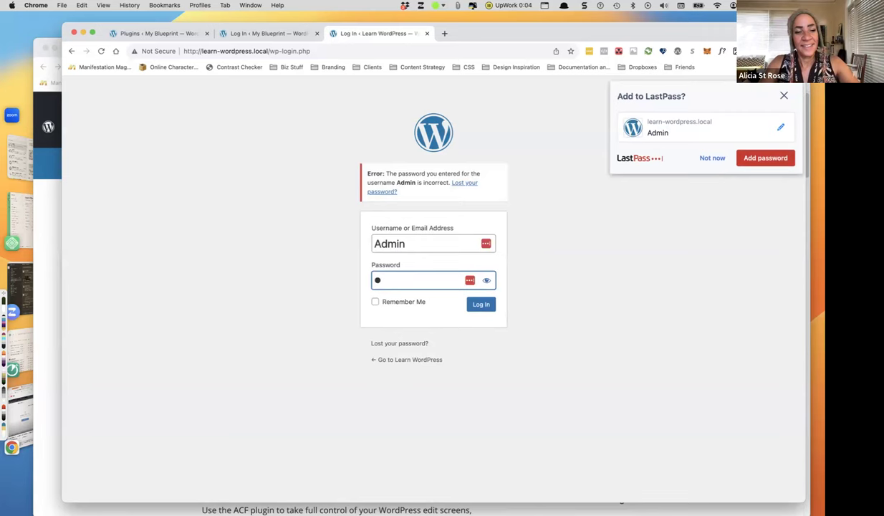
text(assword)
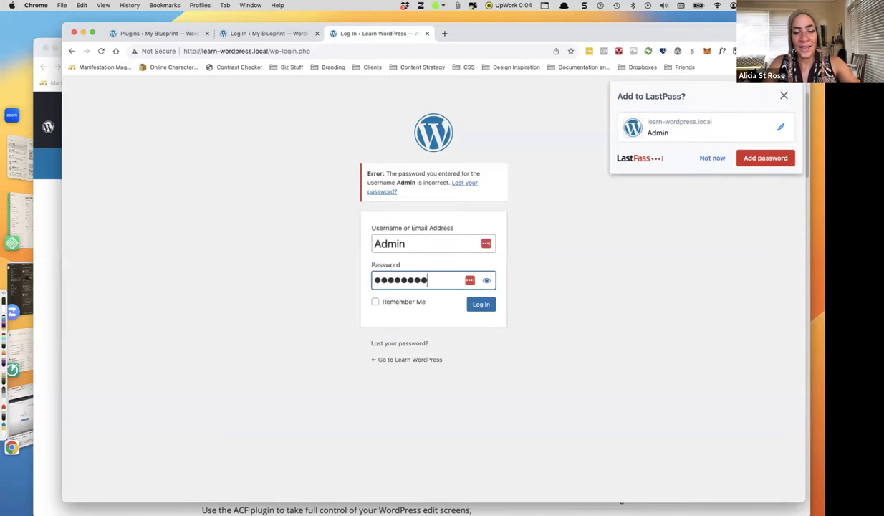
Submit the corrected login and dismiss the LastPass save-password offer.
key(Return)
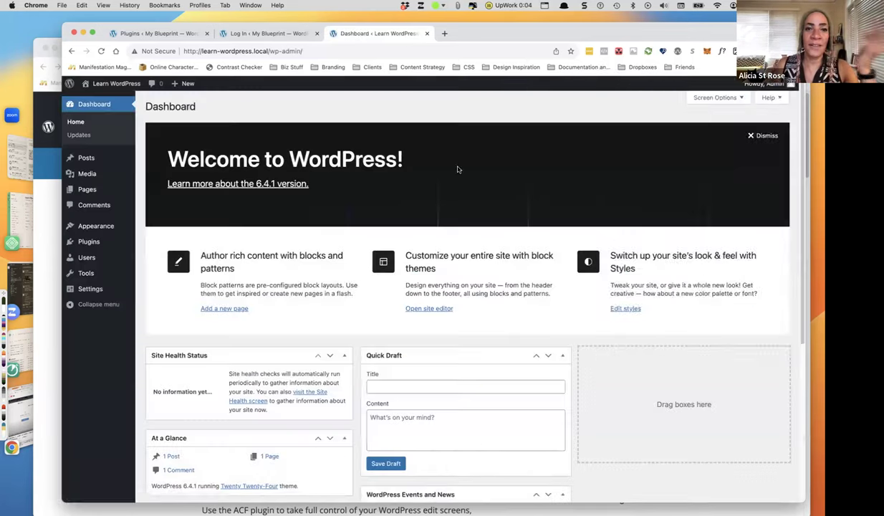
drag(98, 27, 89, 10)
click(769, 85)
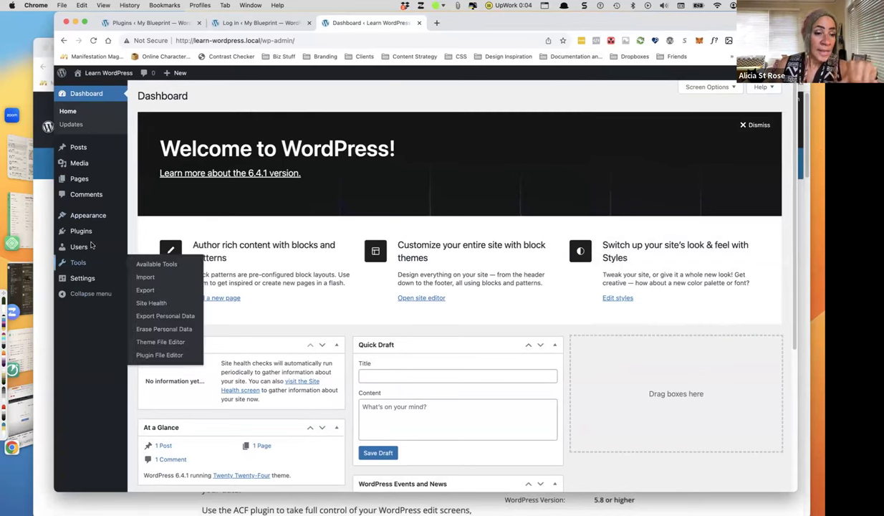
Search the plugin directory for 'custom post type UI' and install Custom Post Type UI.
click(195, 233)
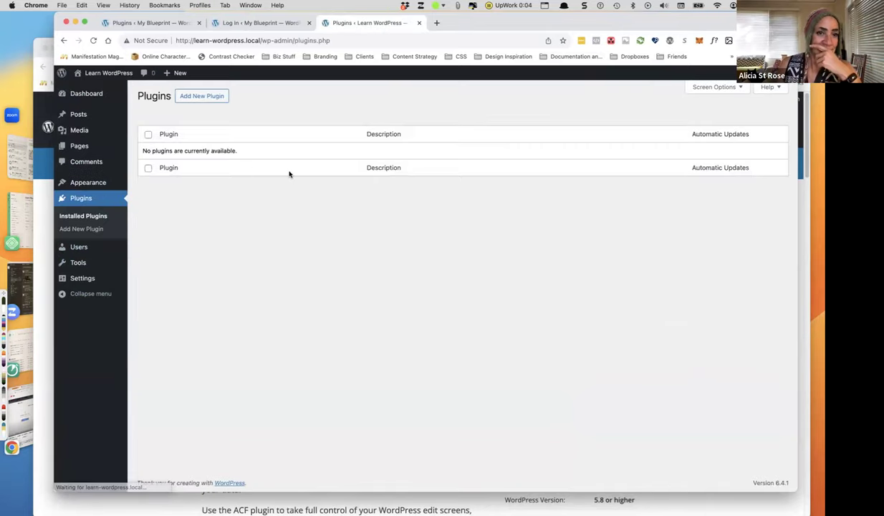
click(202, 97)
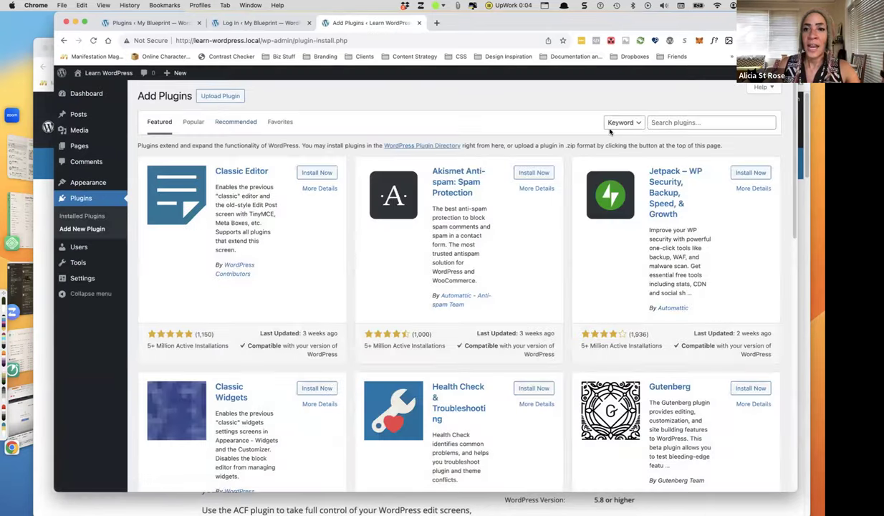
click(662, 123)
text(custom)
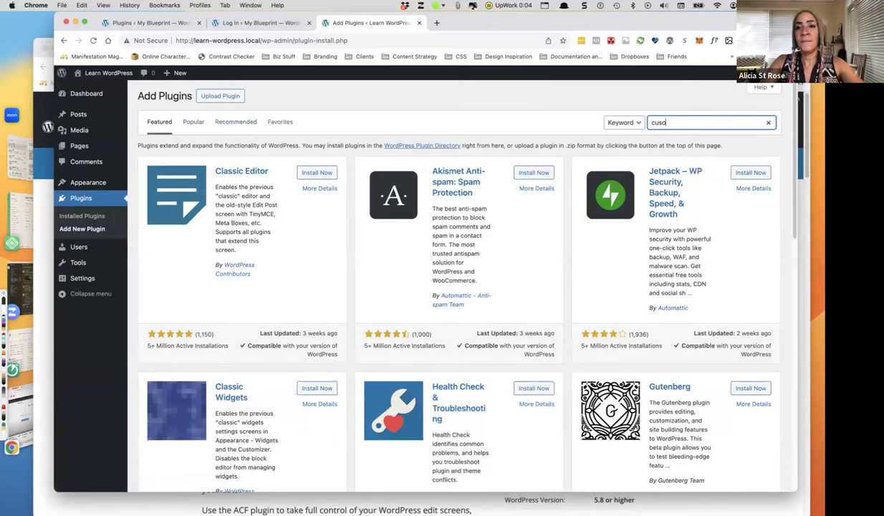
text( post )
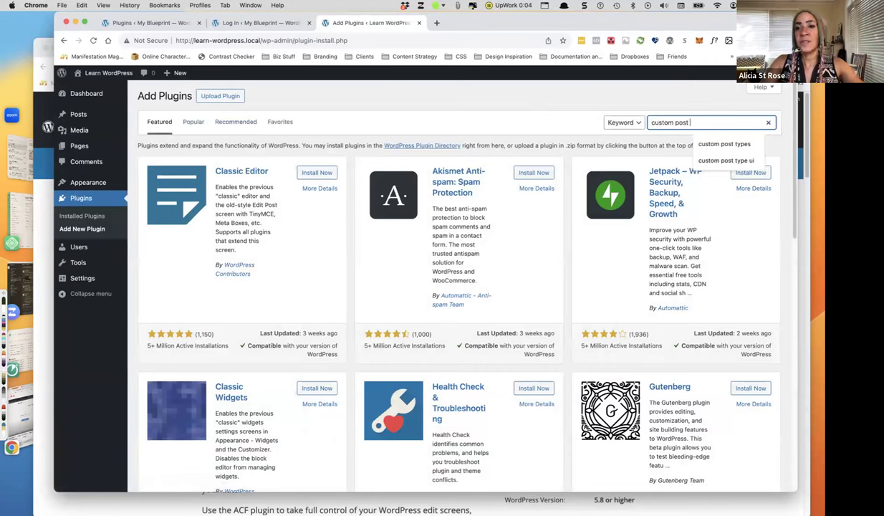
text(type U)
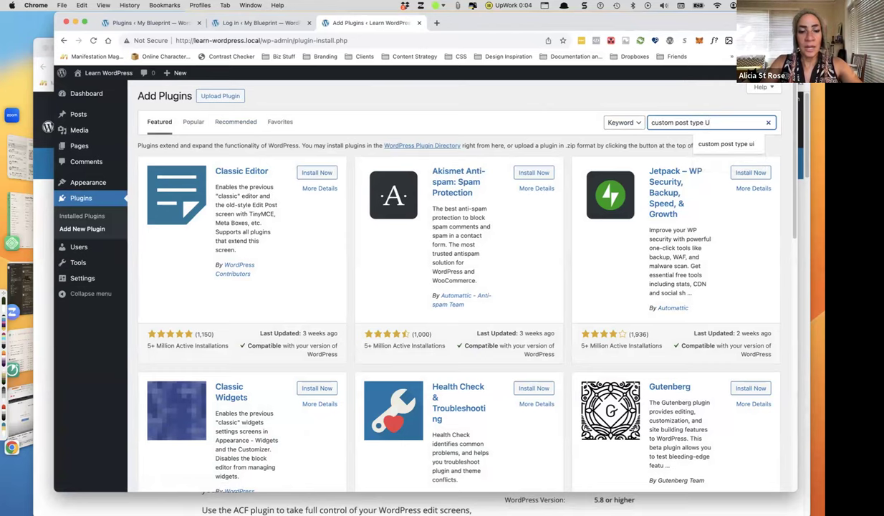
text(I)
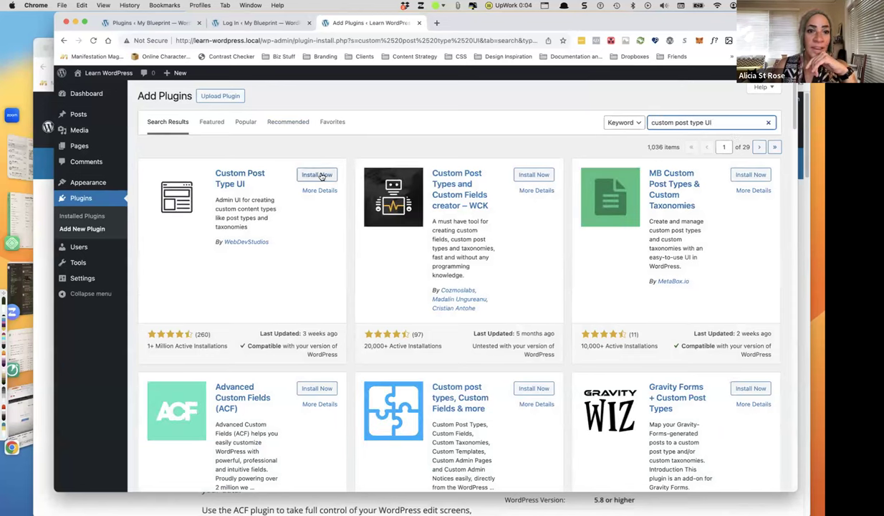
click(319, 175)
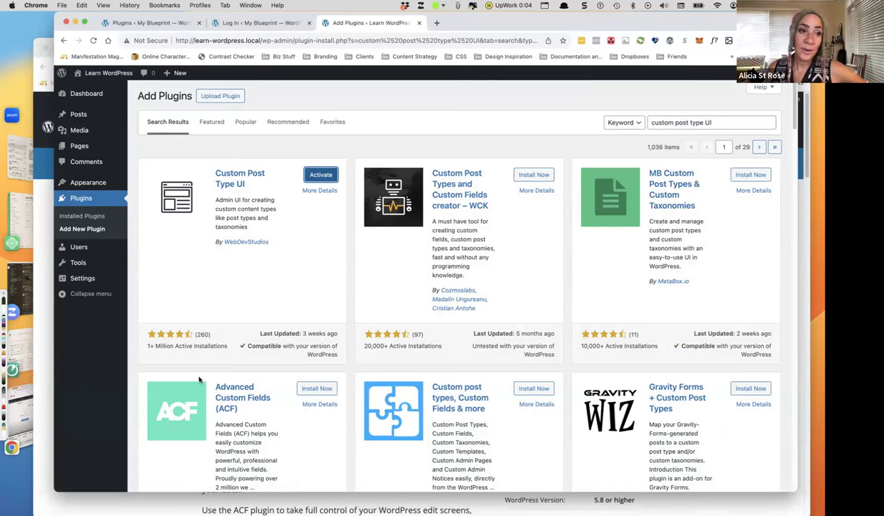
Activate Custom Post Type UI and look over its About page for version 1.15.1.
click(322, 175)
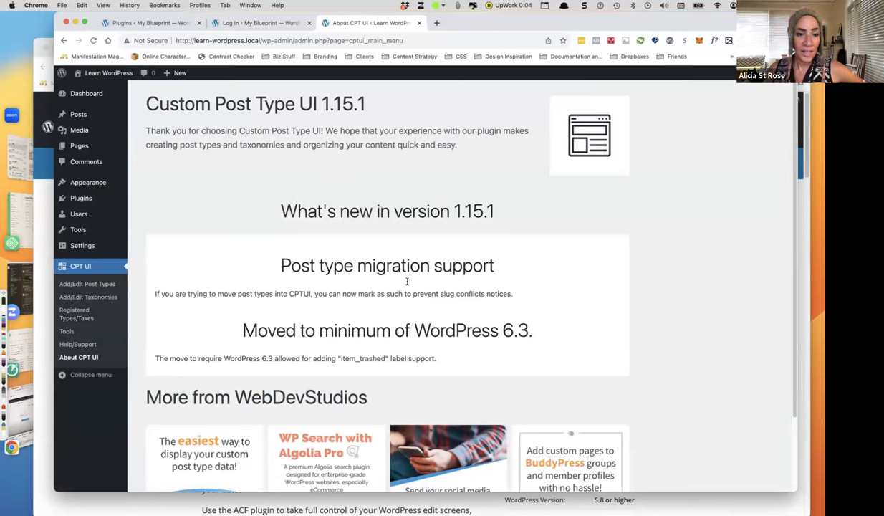
scroll(387, 287, down, 3)
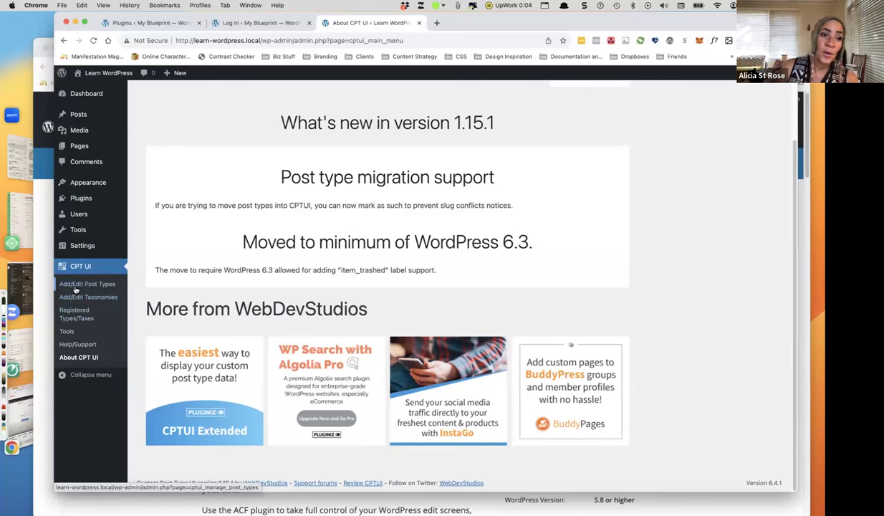
Enter a new post type with slug recipes, plural label Recipes and singular label Recipe.
click(85, 285)
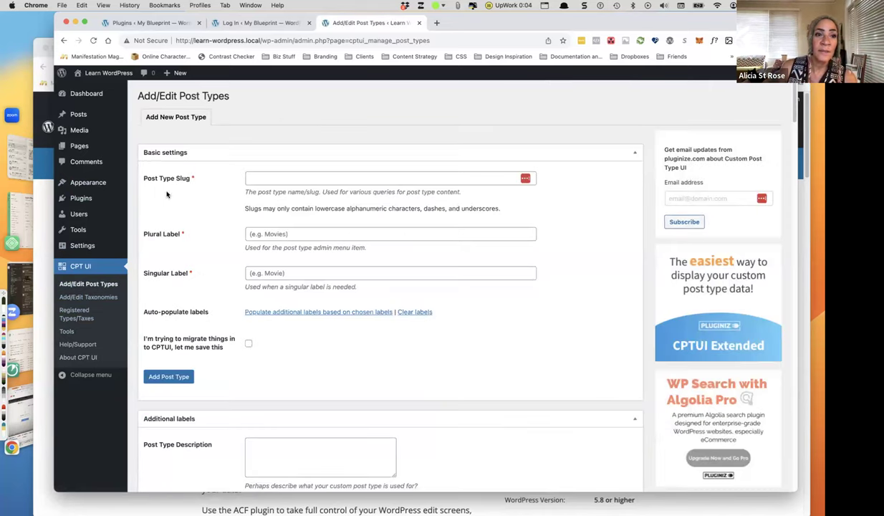
click(257, 179)
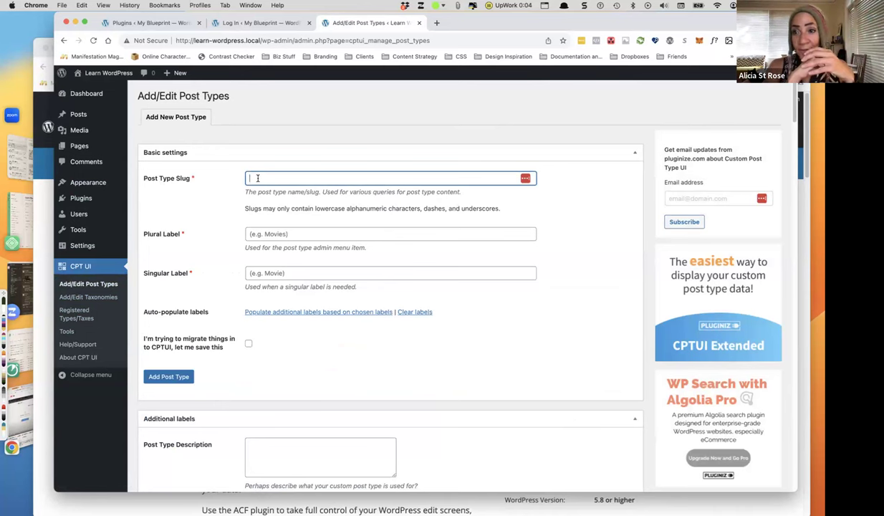
text(recipe)
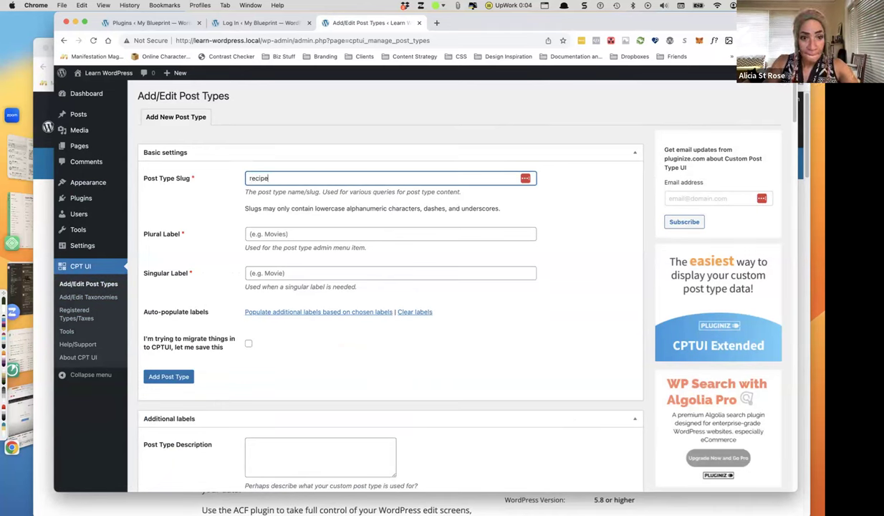
click(299, 235)
text(Mo)
key(BackSpace)
key(BackSpace)
text(Re)
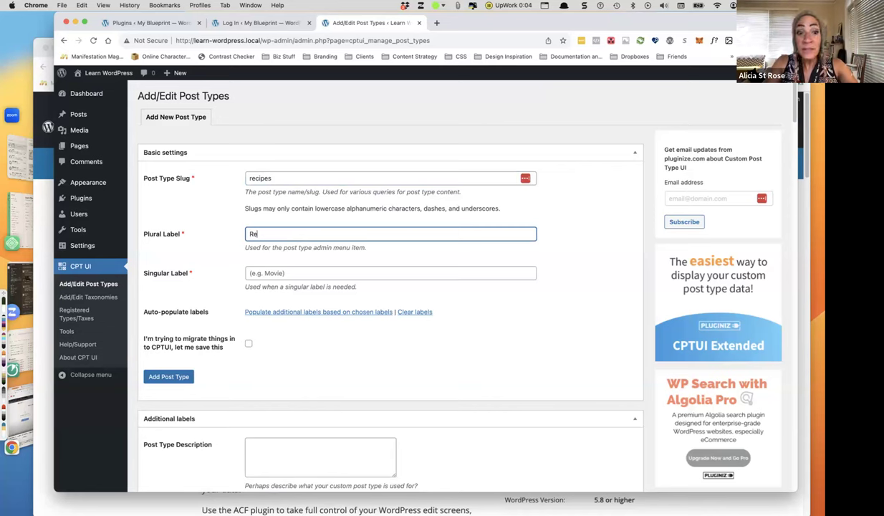
text(cipes)
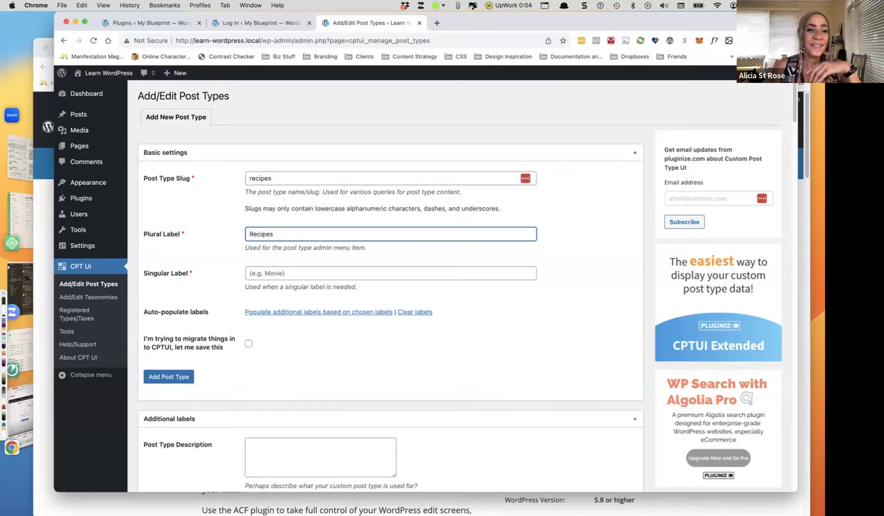
click(310, 274)
text(Recipe)
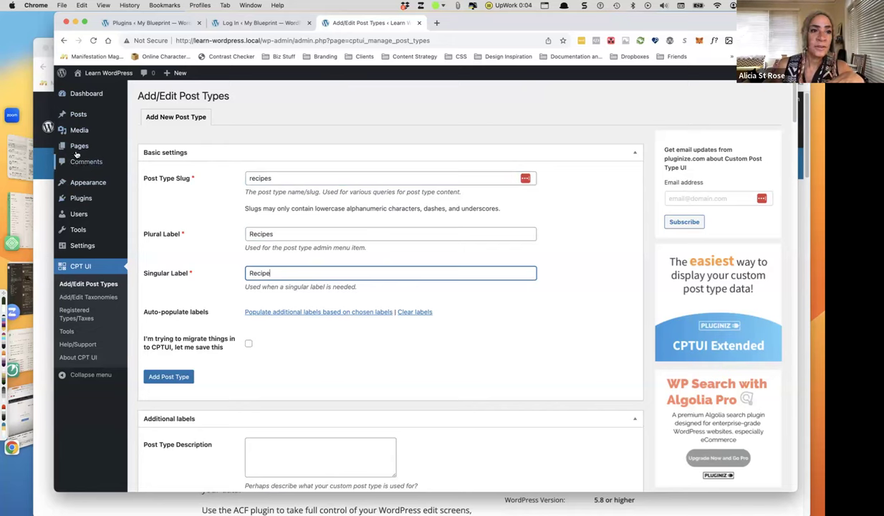
Save the Recipes post type and review its additional labels.
mouse_move(81, 149)
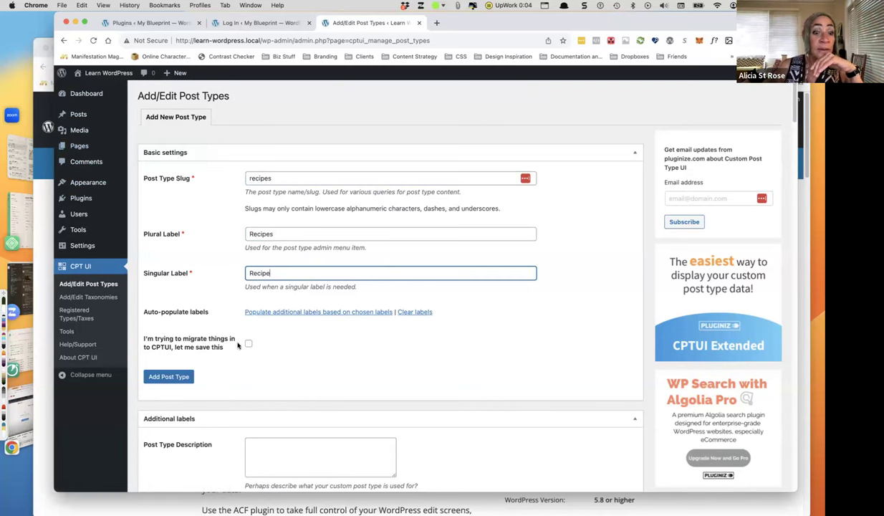
click(173, 378)
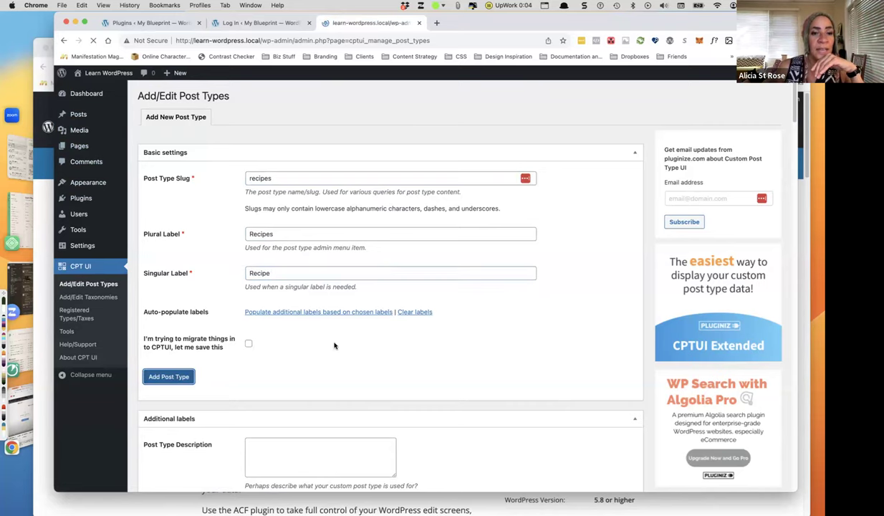
scroll(333, 347, down, 7)
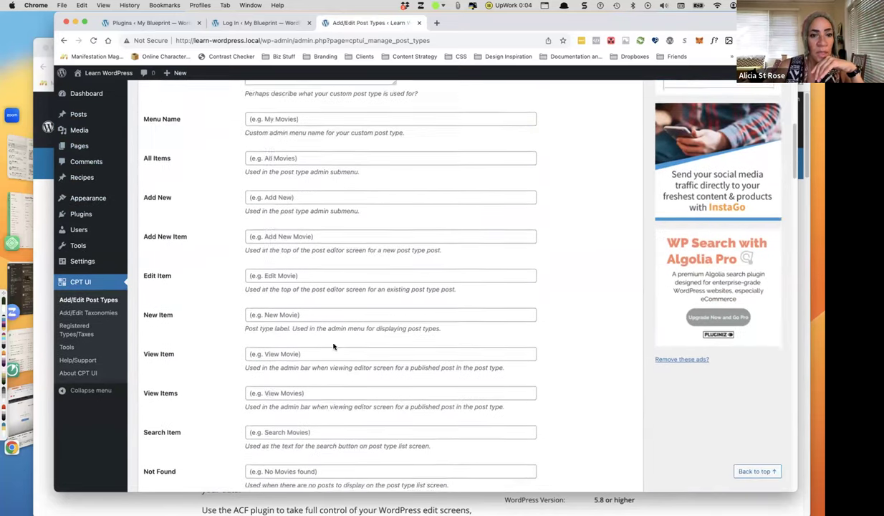
scroll(333, 346, down, 3)
scroll(287, 369, down, 3)
scroll(297, 384, up, 10)
scroll(296, 381, down, 3)
scroll(282, 233, up, 4)
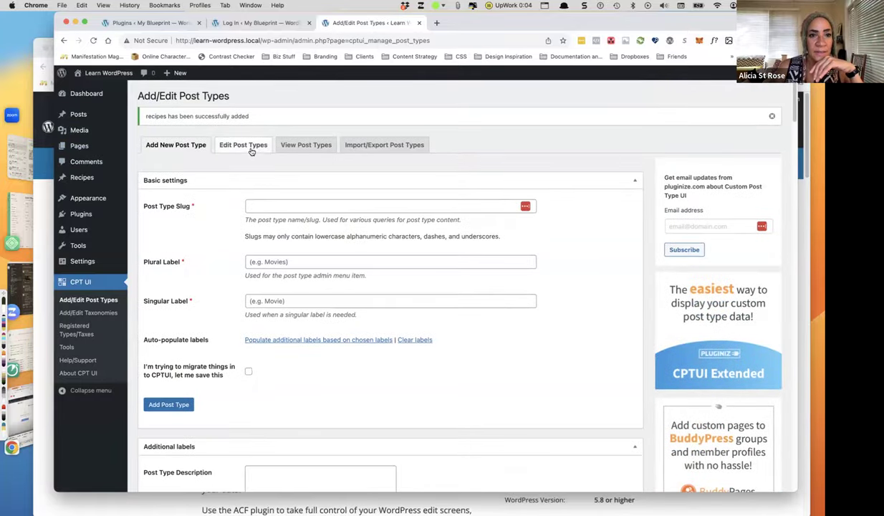
scroll(338, 332, down, 15)
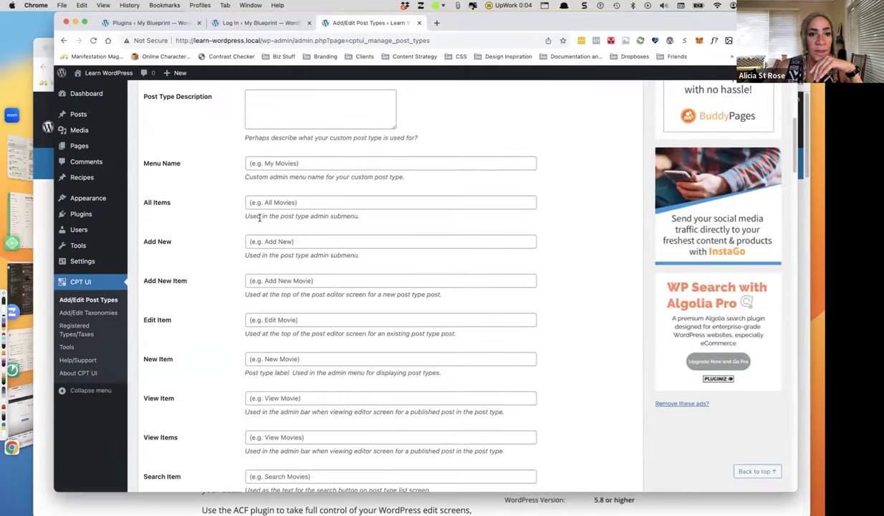
scroll(303, 323, down, 1)
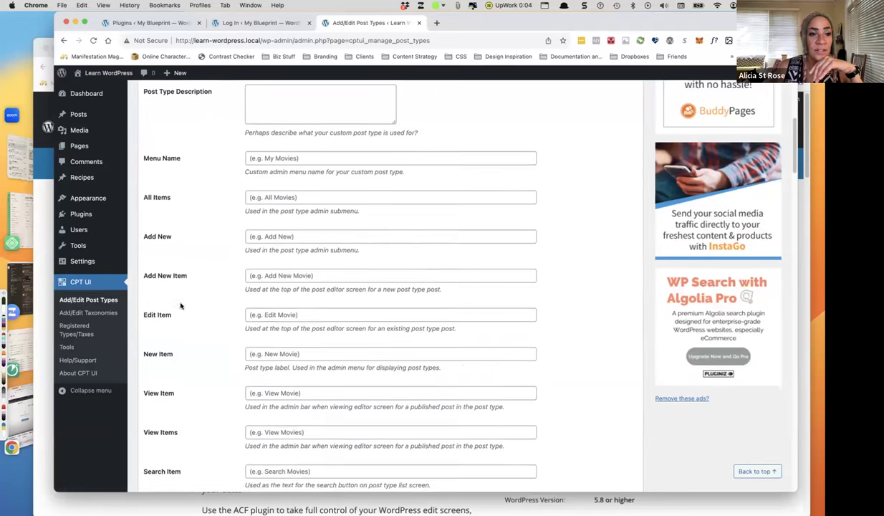
scroll(402, 294, up, 1)
scroll(403, 294, up, 15)
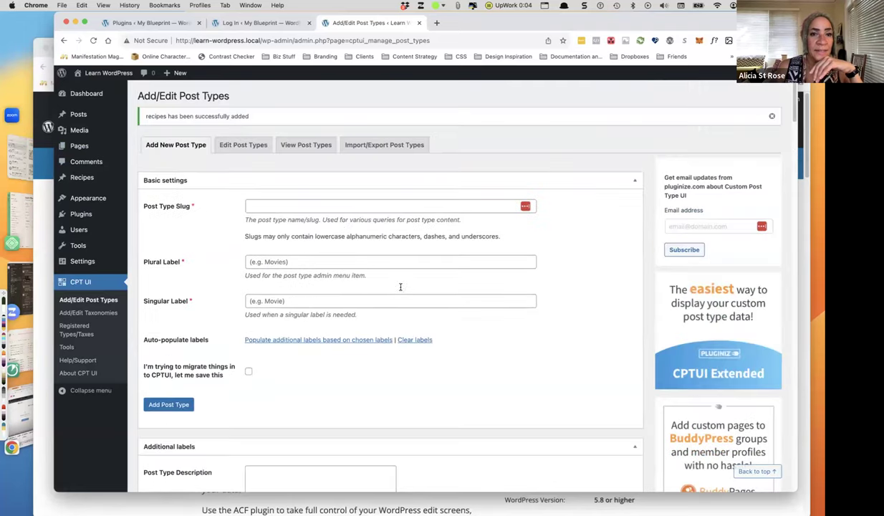
Load the Recipes post type into the CPT UI edit form and look over its settings.
click(244, 146)
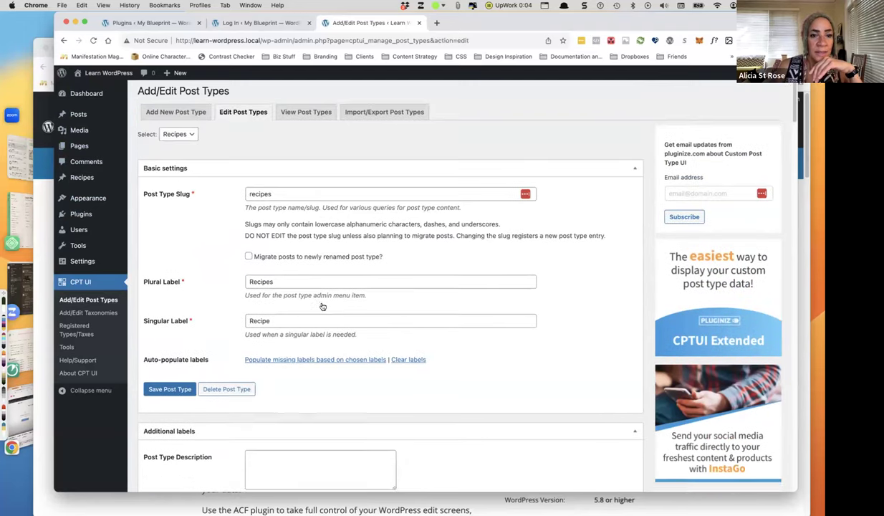
scroll(321, 303, down, 7)
scroll(320, 301, up, 7)
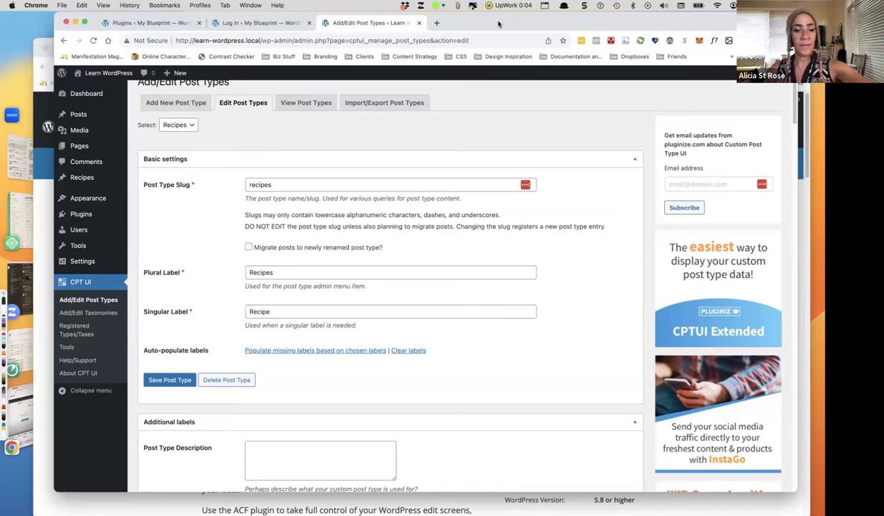
Open staging22.lucidityfestival.com/musicians/ in a new Chrome tab to view the Musicians archive.
key(super+t)
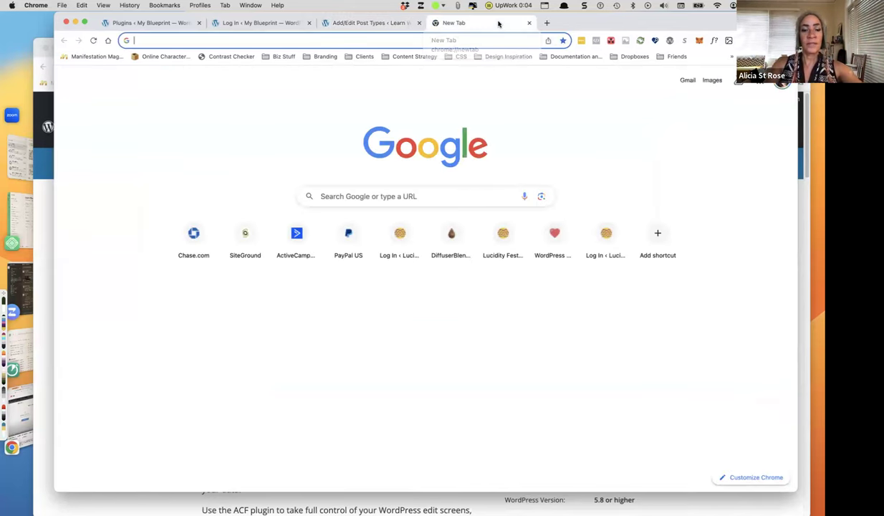
text(st)
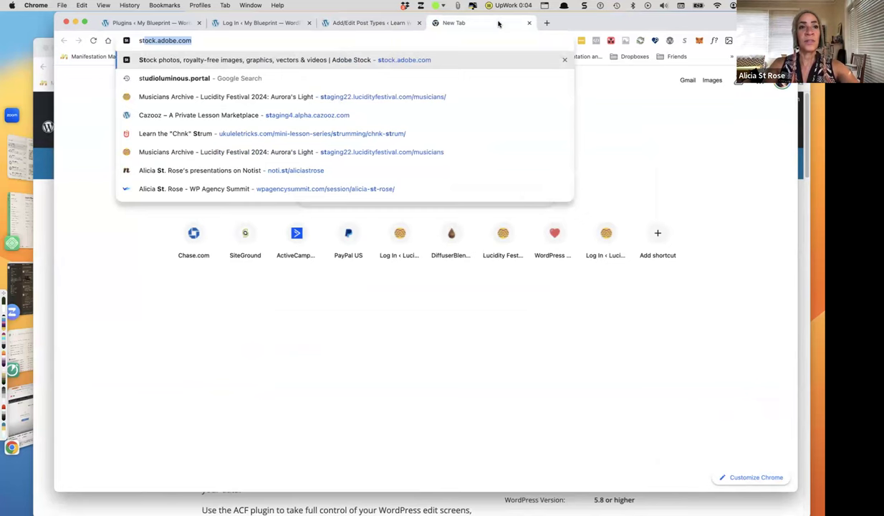
text(a)
key(Return)
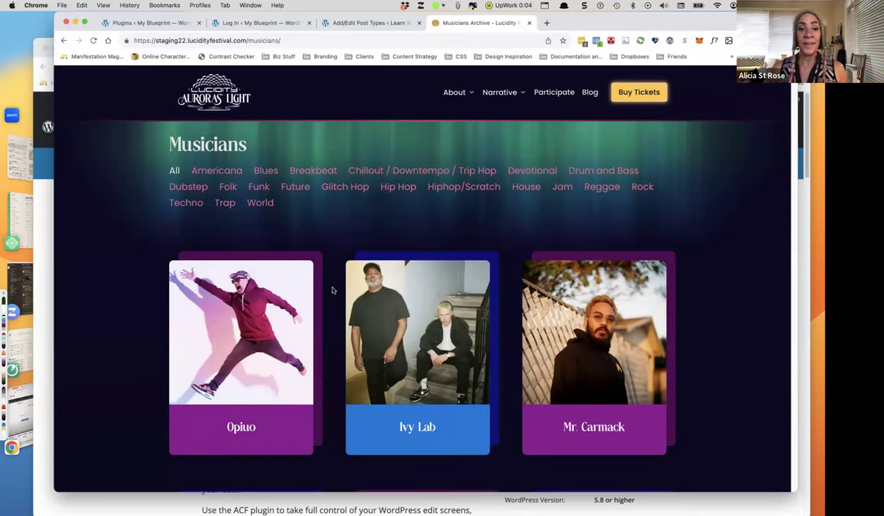
scroll(326, 283, down, 1)
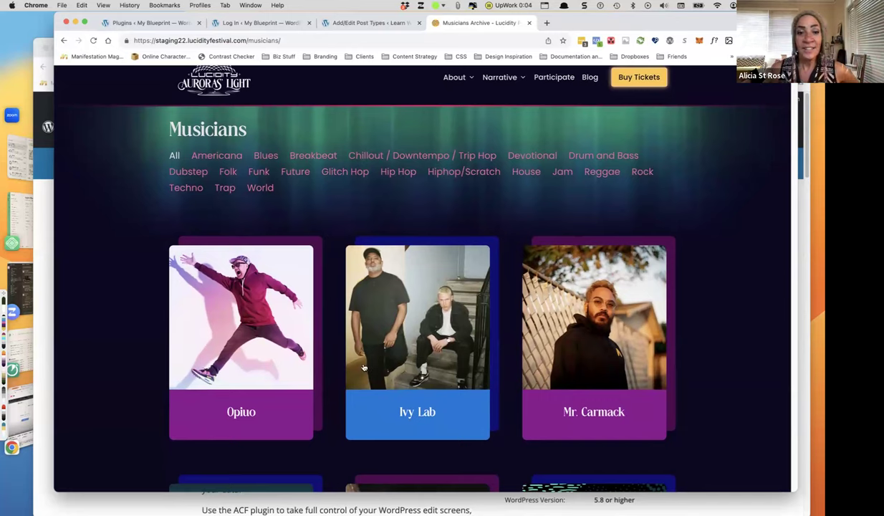
scroll(363, 362, down, 1)
scroll(362, 363, down, 2)
scroll(258, 136, up, 3)
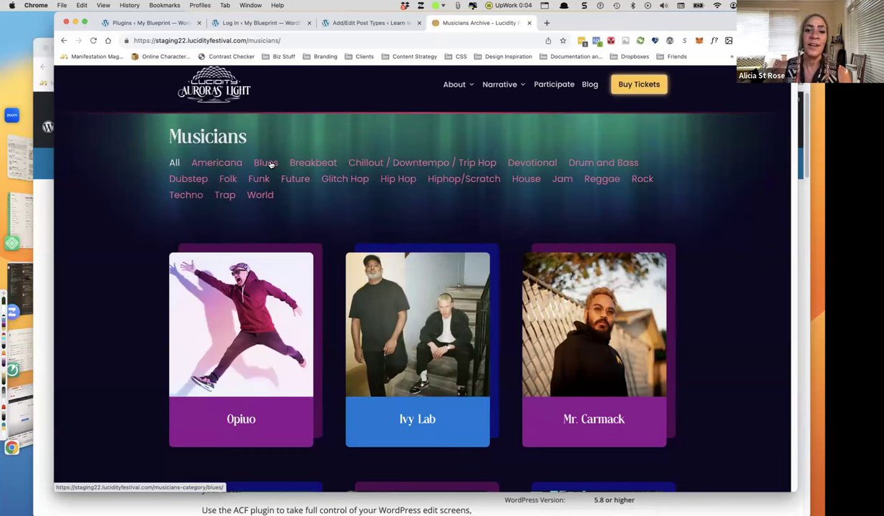
scroll(329, 236, down, 15)
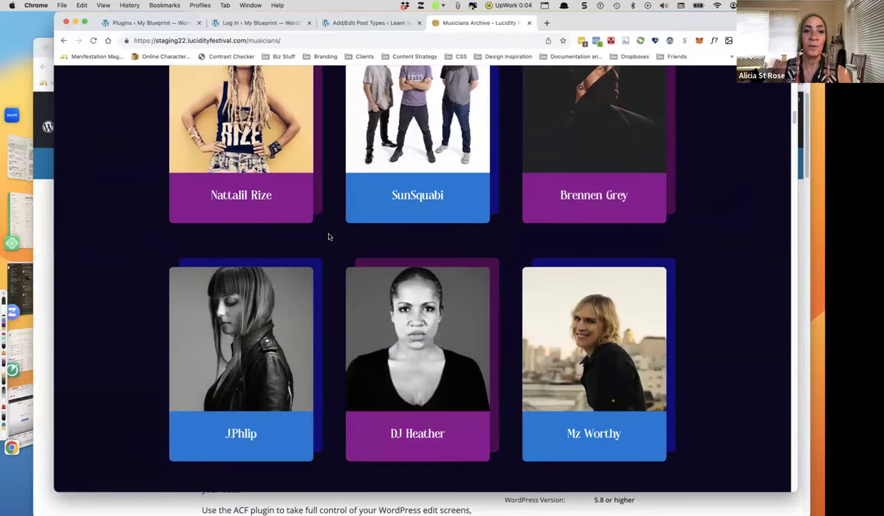
scroll(415, 238, down, 10)
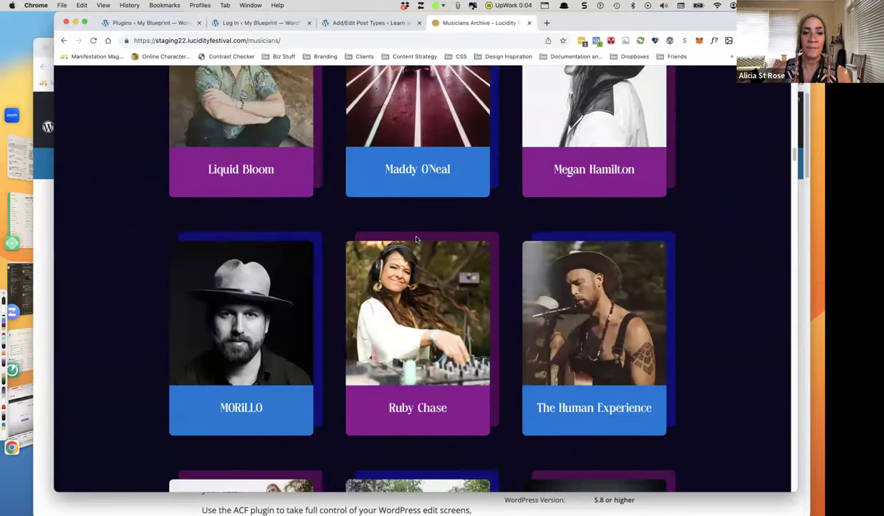
scroll(415, 239, down, 10)
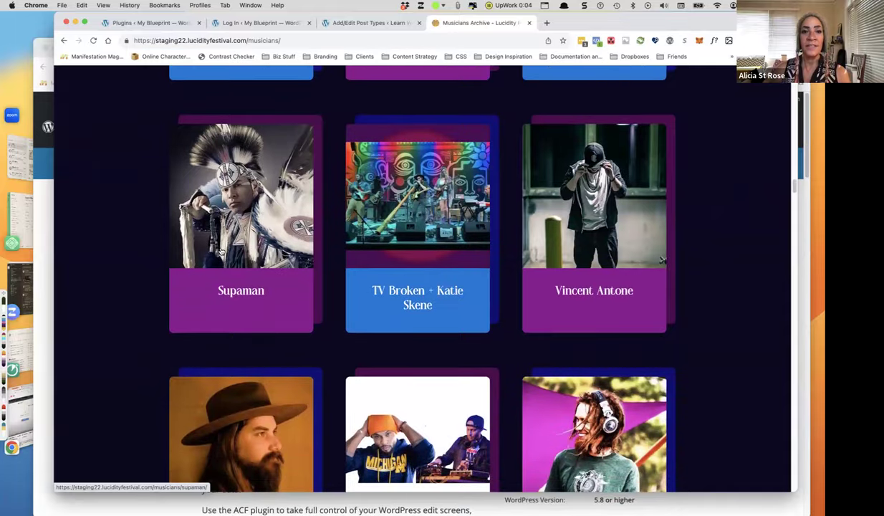
scroll(356, 258, up, 20)
scroll(365, 251, up, 15)
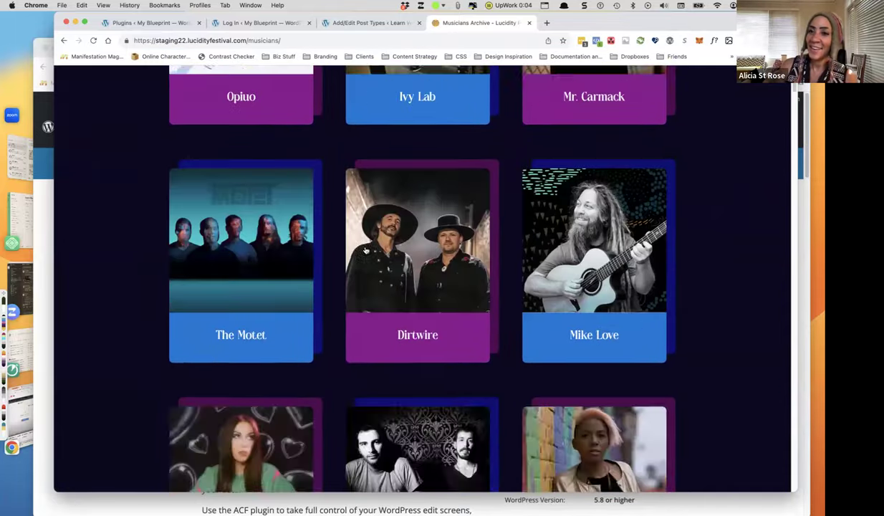
scroll(365, 251, up, 5)
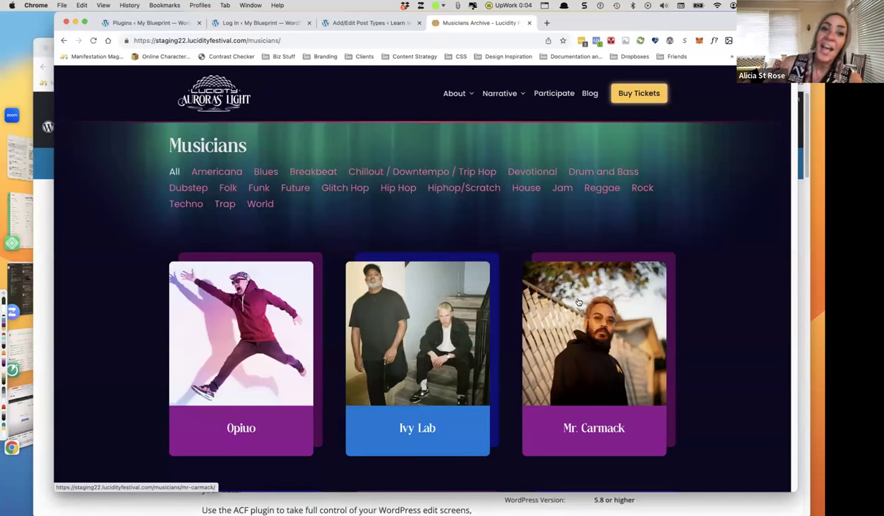
scroll(580, 302, down, 10)
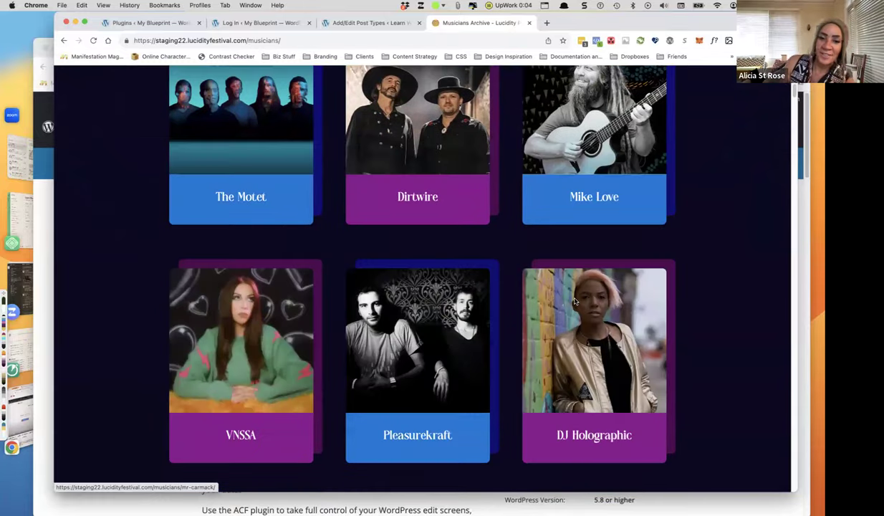
scroll(574, 301, up, 10)
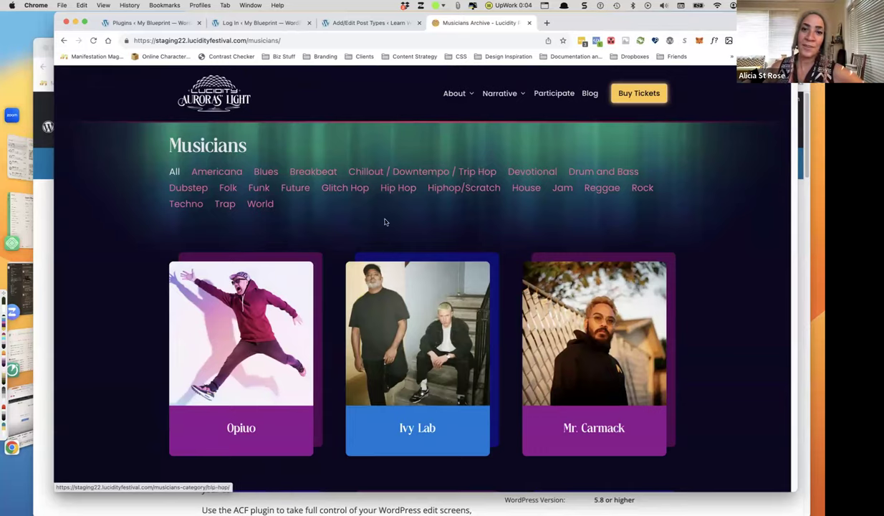
scroll(392, 283, down, 12)
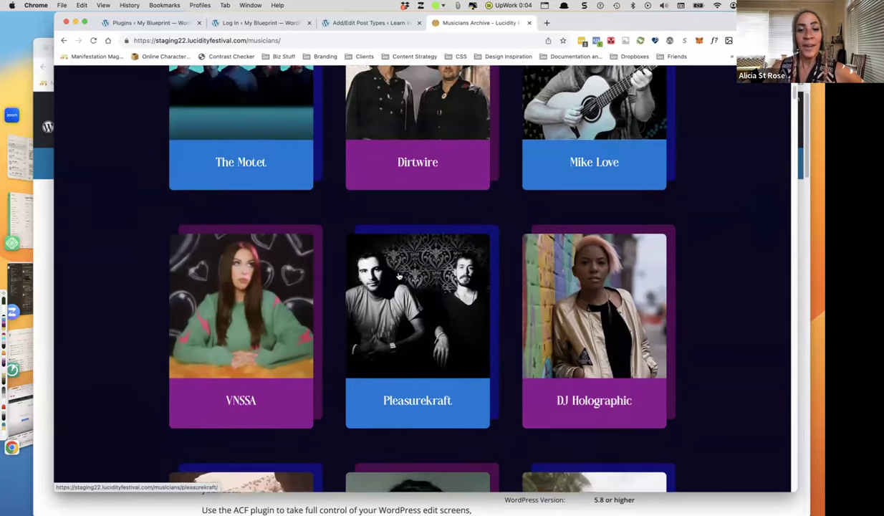
scroll(399, 277, up, 10)
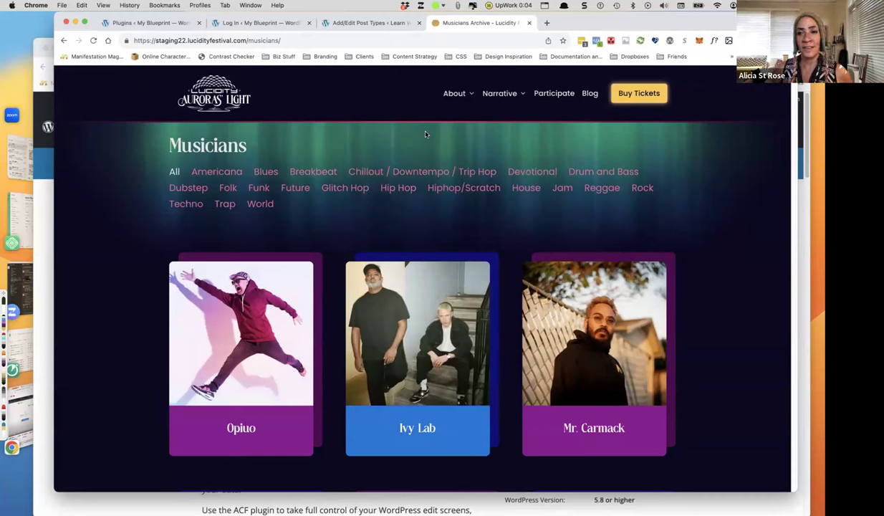
Switch back to the CPT UI edit screen for Recipes, with slug recipes and labels Recipes/Recipe.
click(380, 23)
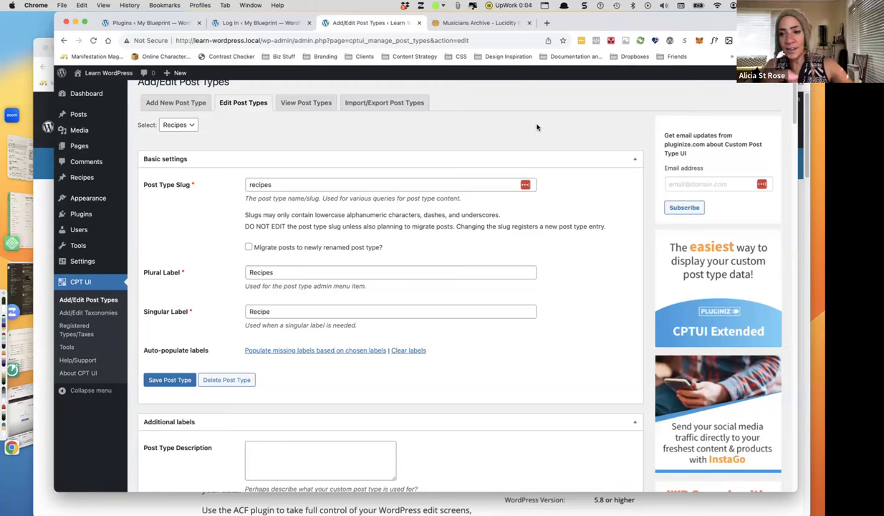
Launch SnippetsLab from Alfred by searching 'snip'.
key(alt+space)
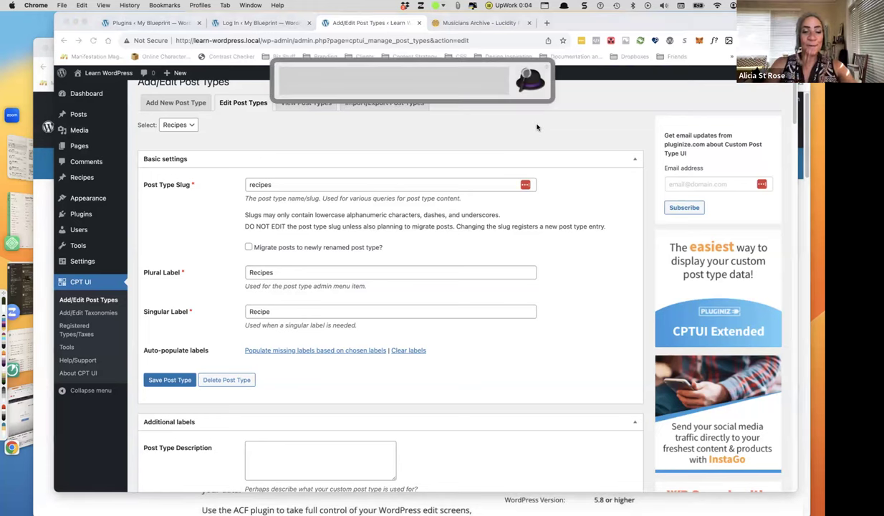
text(code)
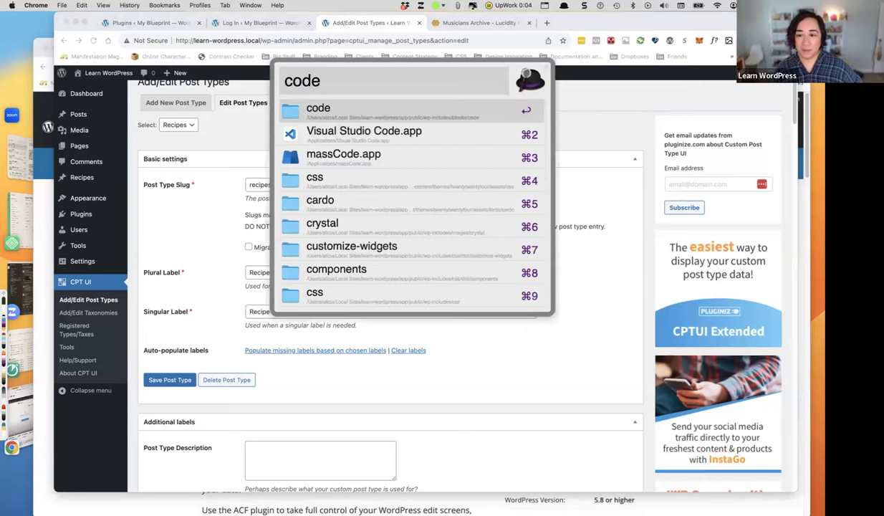
key(BackSpace)
key(BackSpace)
key(BackSpace)
key(BackSpace)
text(snip)
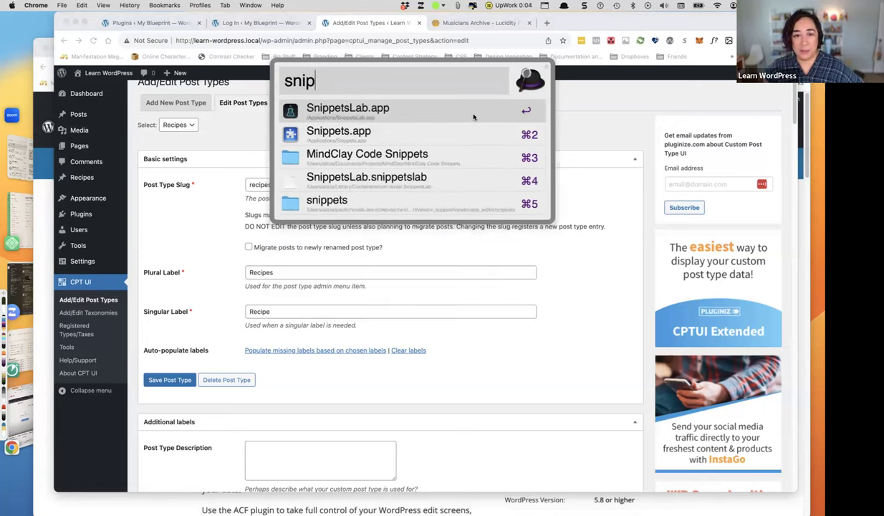
click(471, 117)
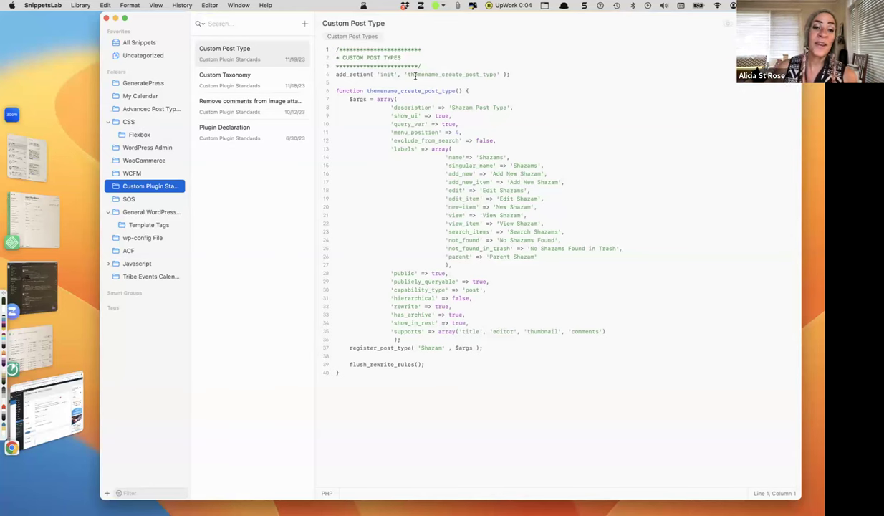
Show the Custom Taxonomy snippet from the Custom Plugin Standards folder.
click(221, 80)
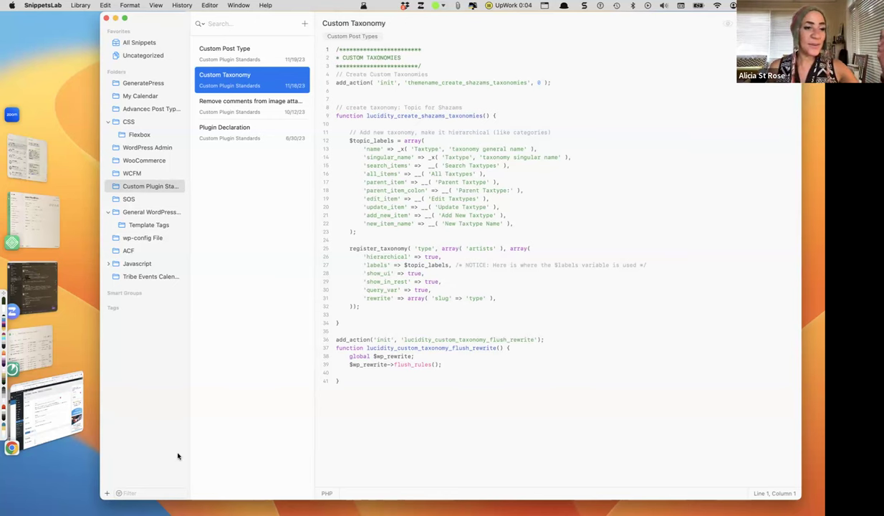
Back in Chrome, search Google for 'custom post type code in wordpress' and target the Registering Custom Post Types result.
click(58, 393)
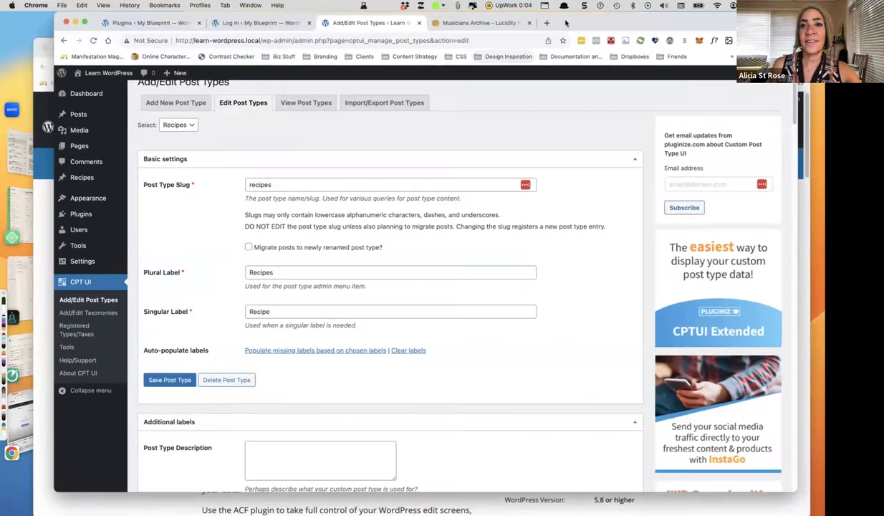
key(super+t)
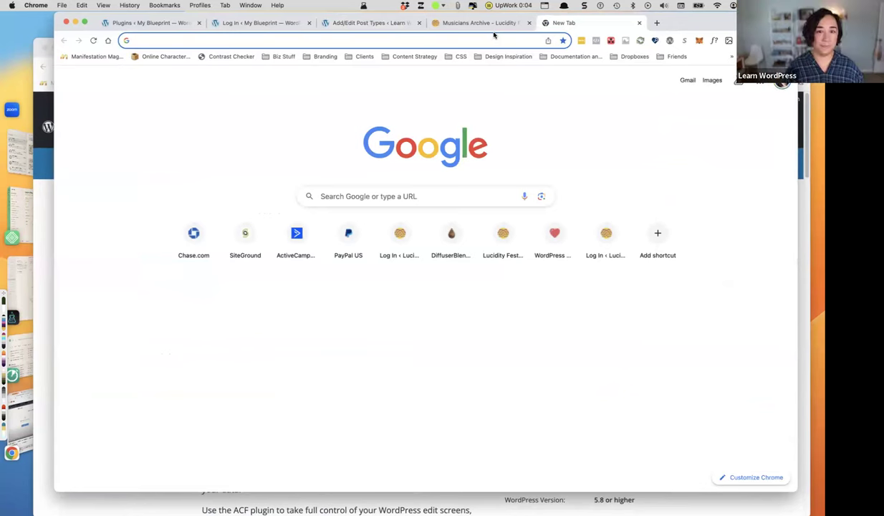
text(custom post type code)
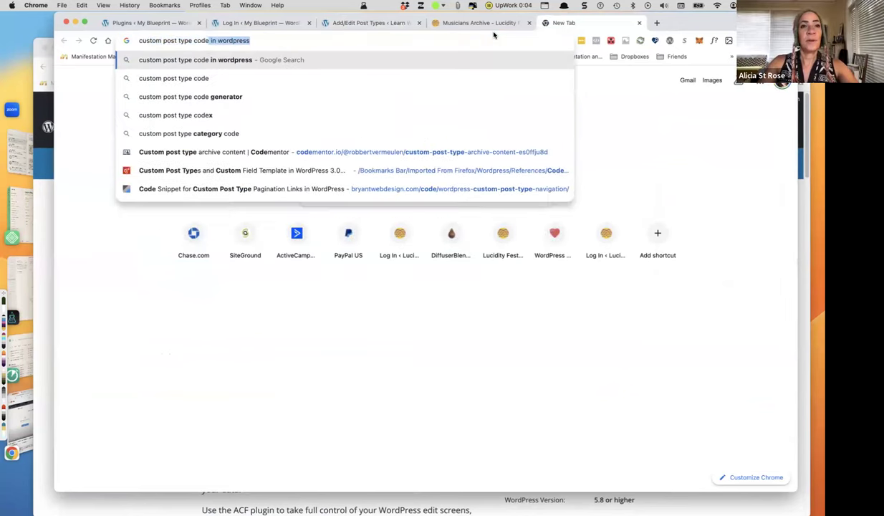
key(Return)
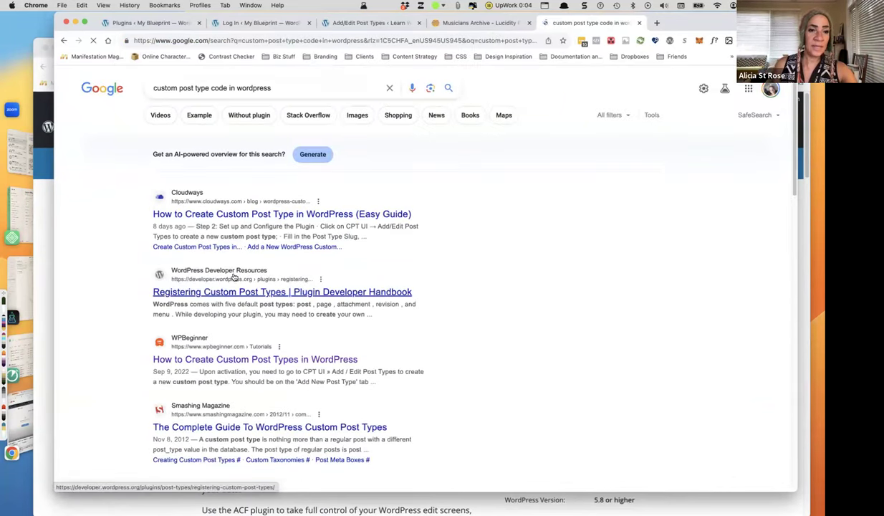
right_click(279, 290)
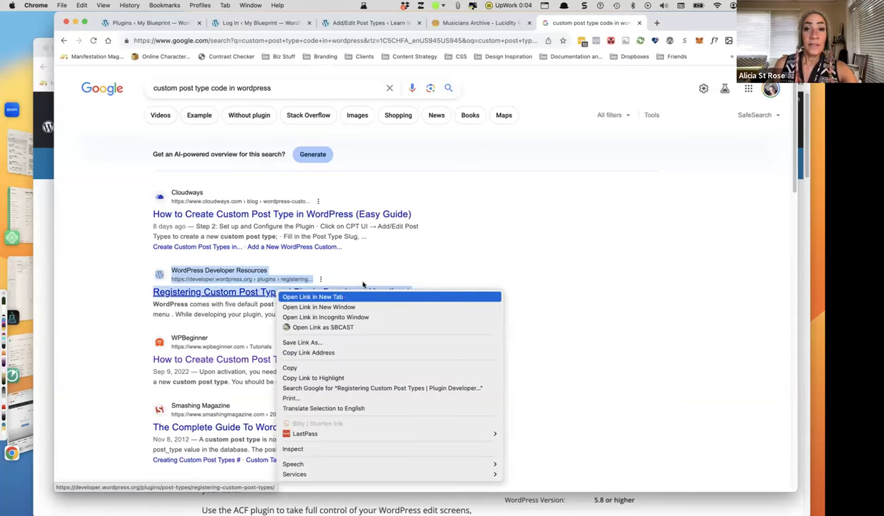
Open the Registering Custom Post Types handbook page in a new tab and read through it.
click(337, 297)
click(667, 23)
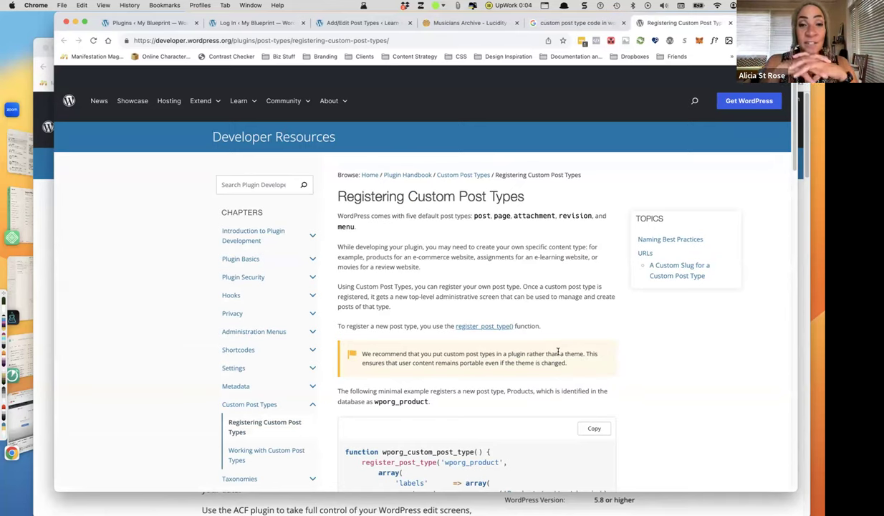
scroll(622, 402, down, 1)
scroll(622, 402, down, 10)
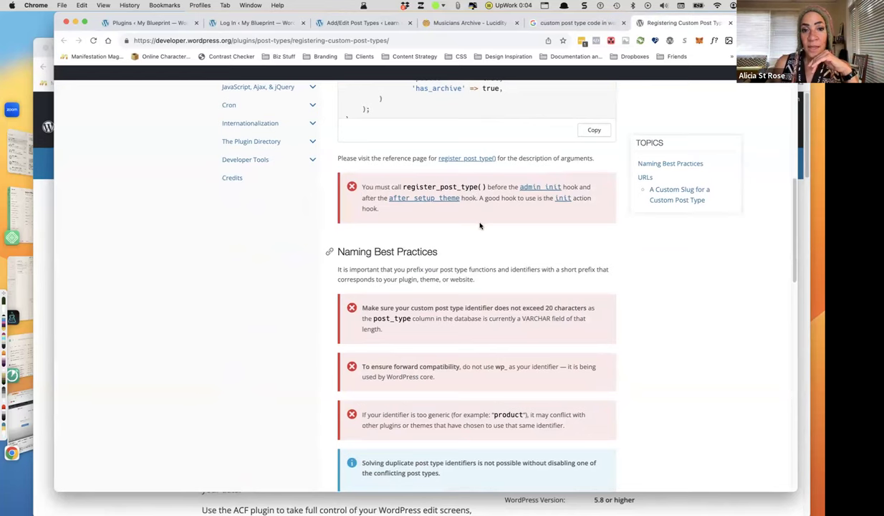
scroll(465, 218, down, 5)
scroll(475, 229, down, 10)
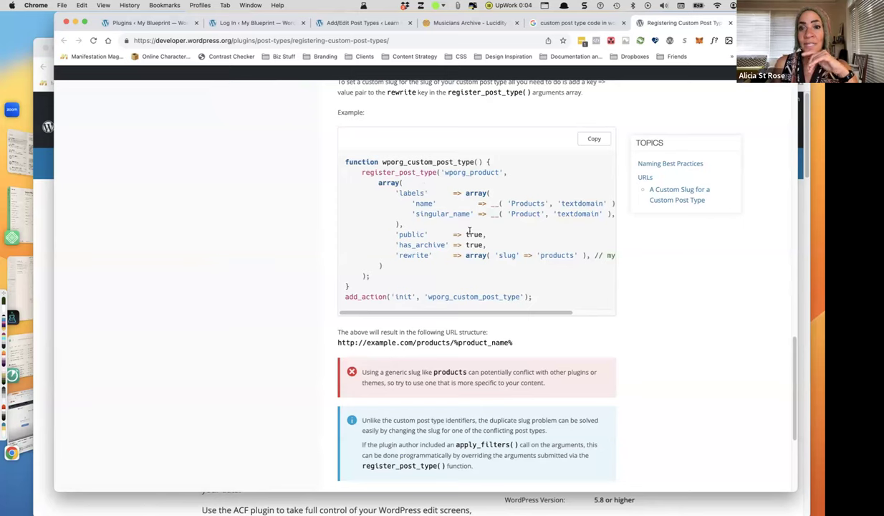
scroll(437, 259, down, 5)
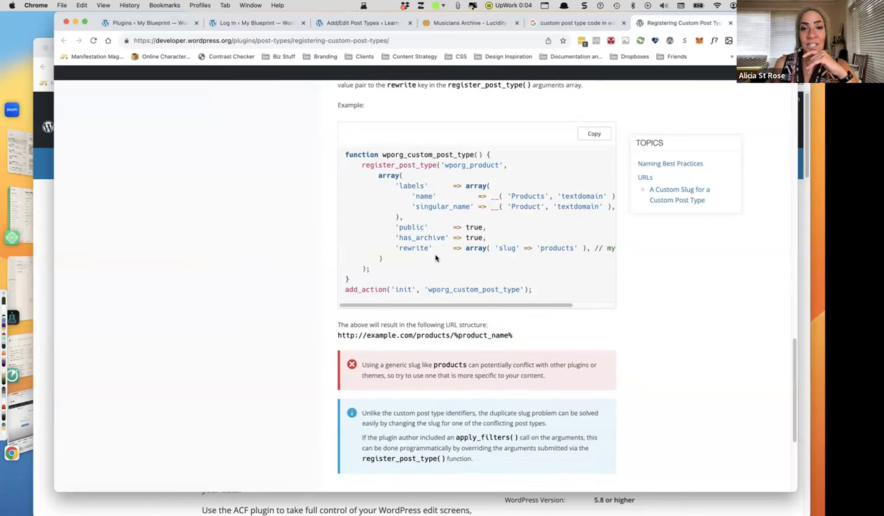
scroll(433, 262, up, 15)
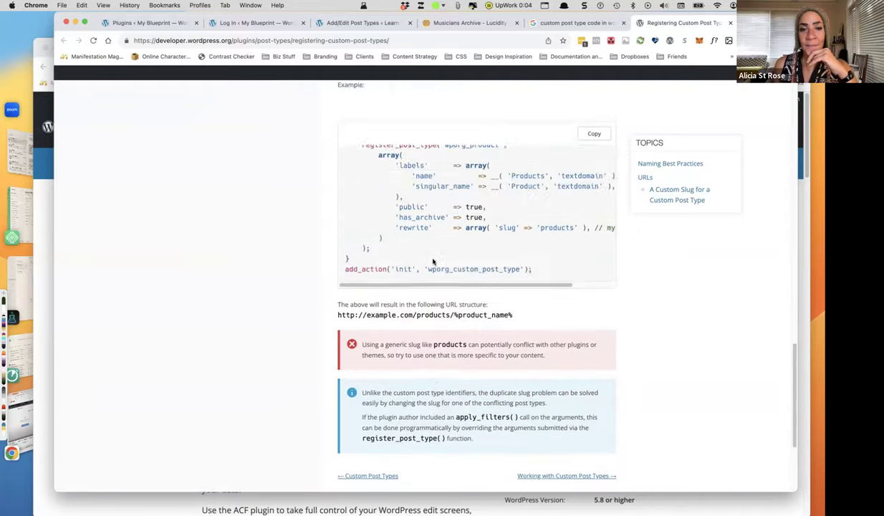
scroll(431, 263, up, 4)
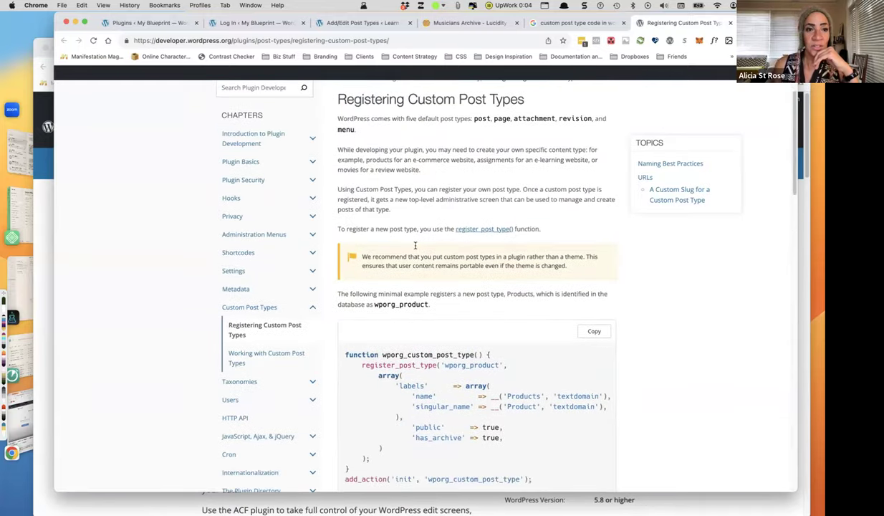
scroll(412, 302, up, 1)
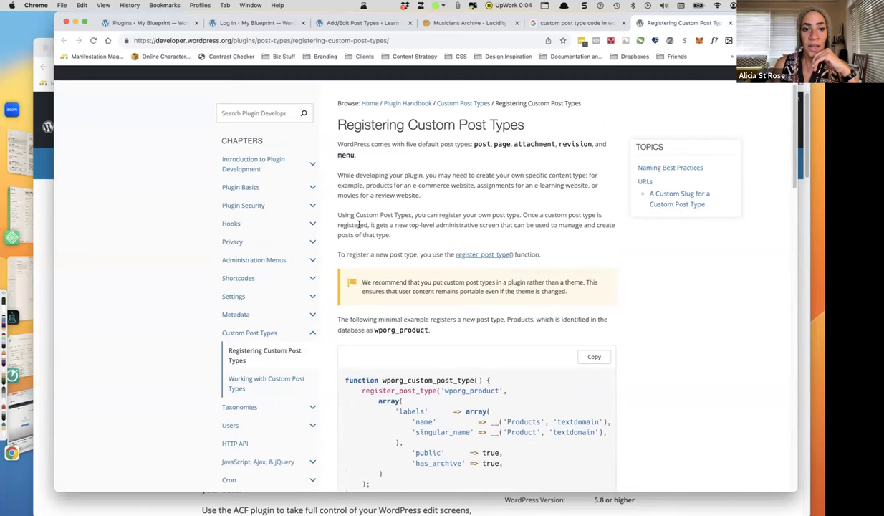
Go to the Plugin Handbook's Custom Post Types chapter overview and scroll through it.
click(267, 334)
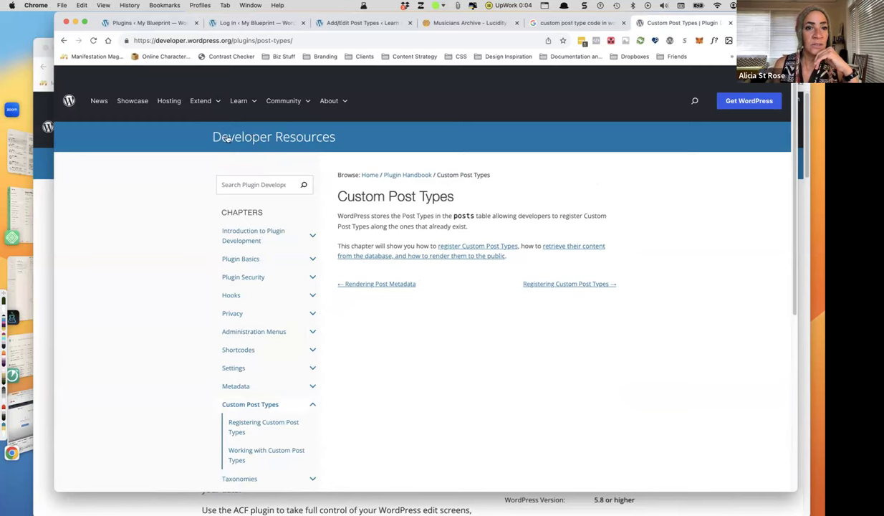
scroll(268, 339, down, 1)
scroll(268, 339, down, 3)
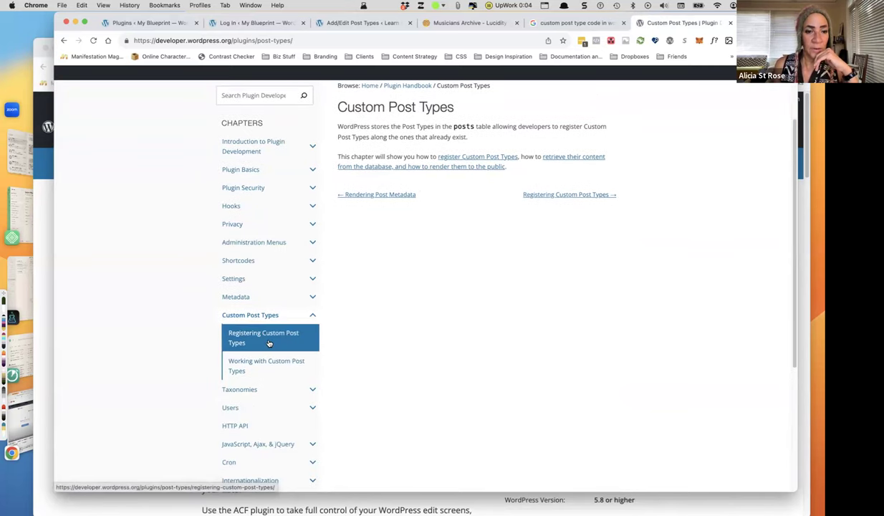
scroll(269, 343, down, 2)
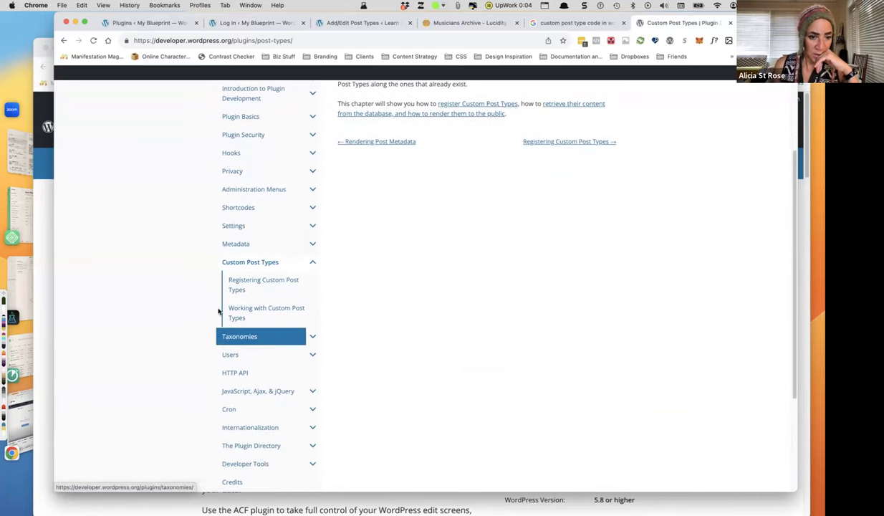